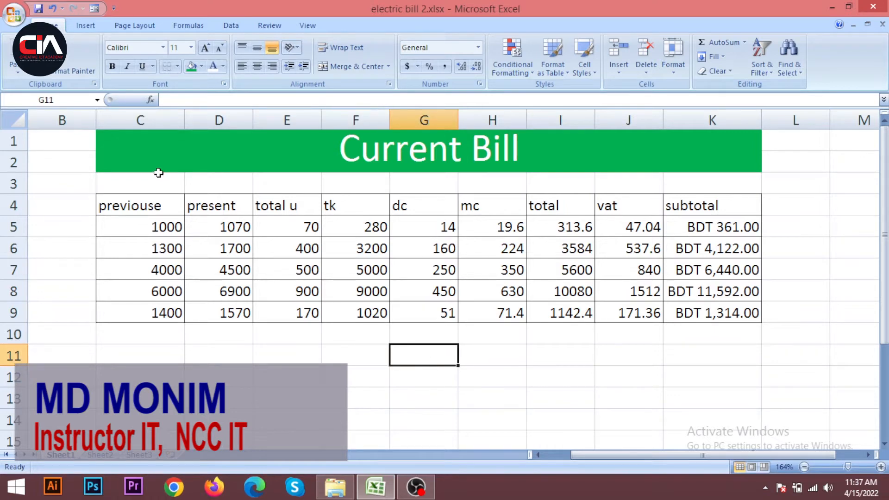
- Set the first row's total u value in cell E5 of the Current Bill table to 120
left_click_drag(183, 200, 702, 251)
left_click(560, 270)
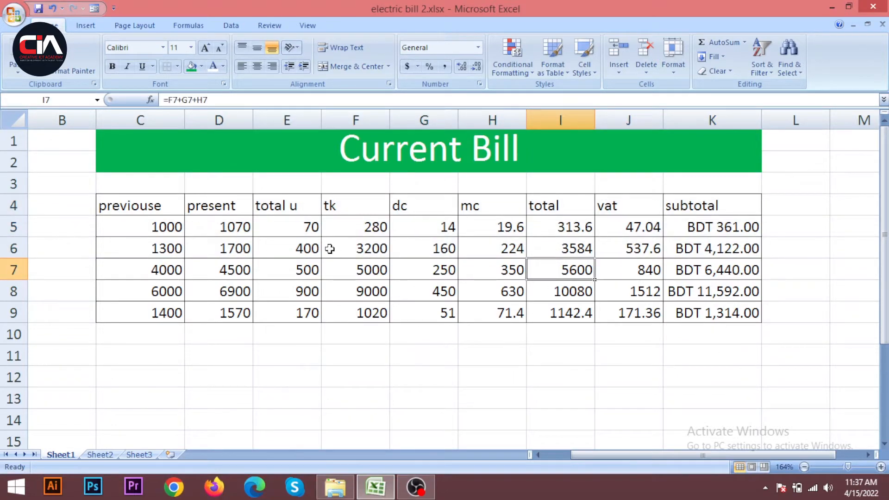
left_click(307, 222)
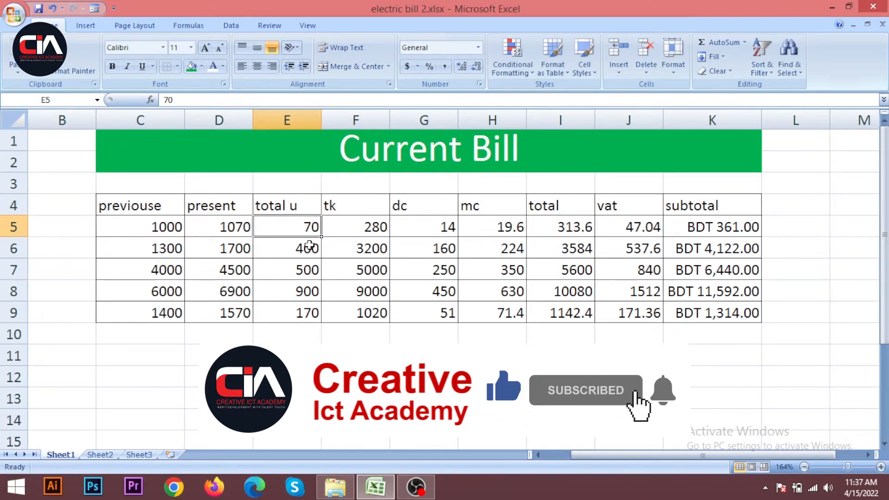
type("120")
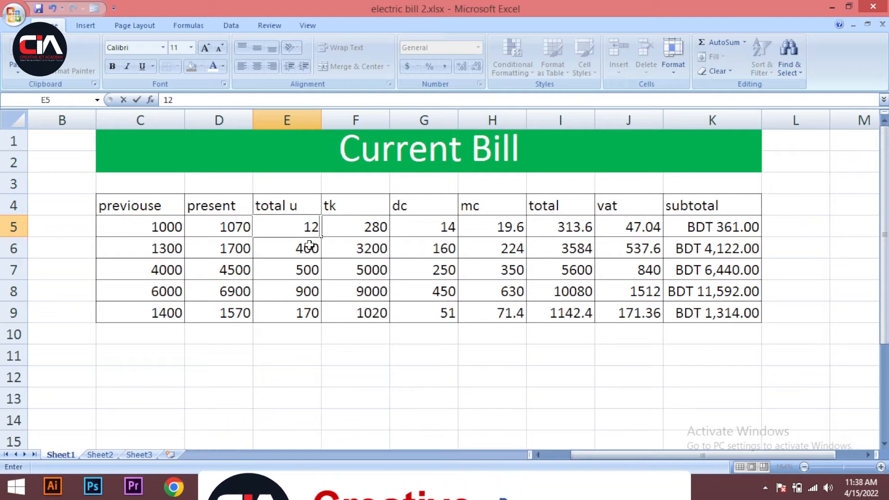
left_click(333, 365)
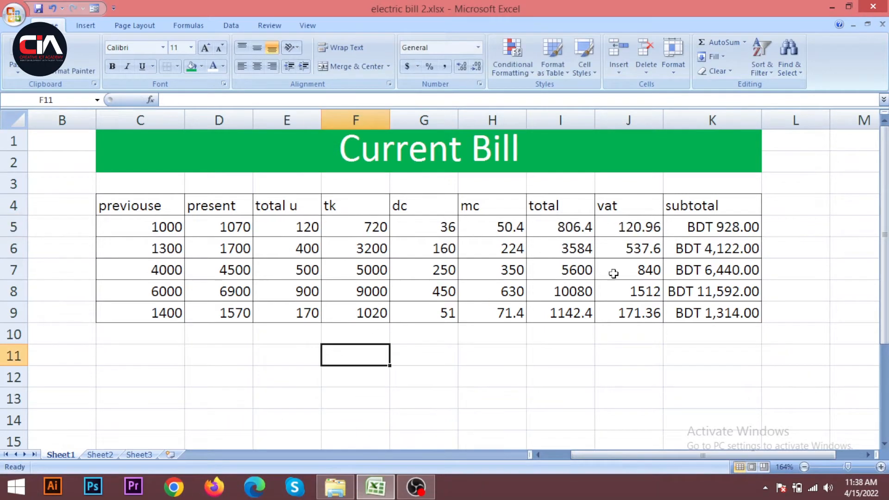
- Set the first row's total u value in cell E5 to 300
left_click(305, 225)
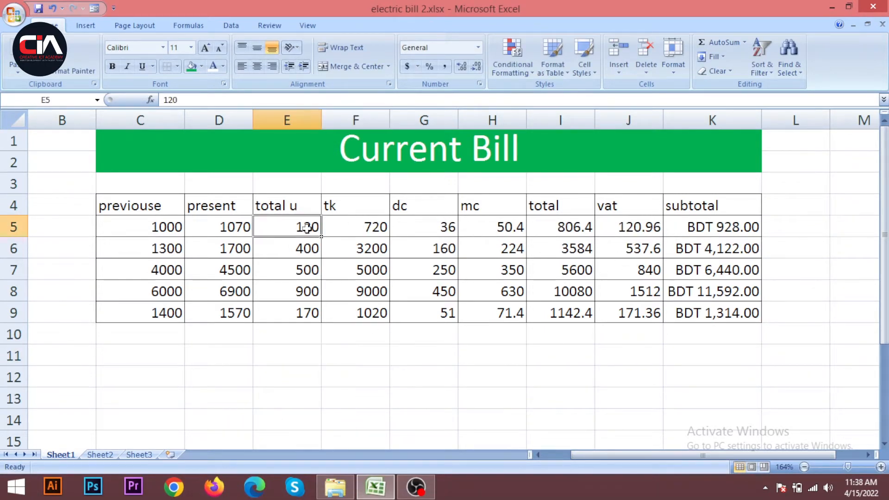
type("300")
left_click(417, 375)
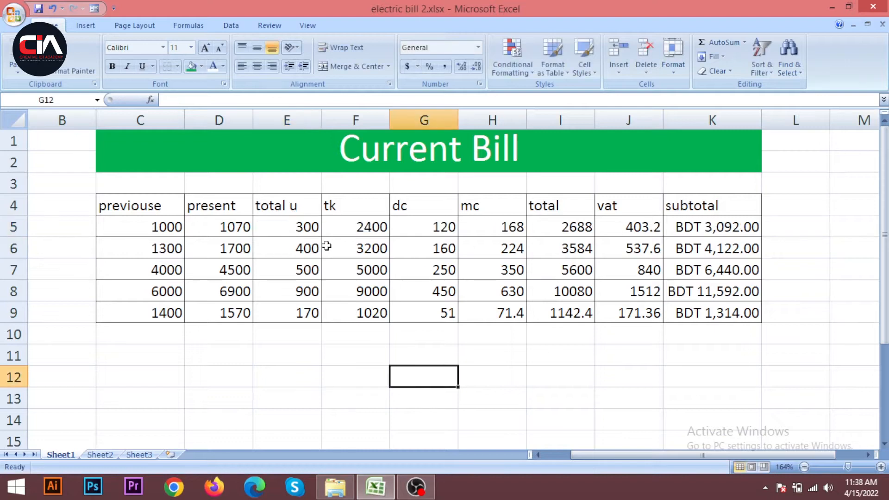
- Examine the total u, tk and subtotal columns of the Current Bill table for rows 5 to 9
left_click_drag(301, 231, 306, 314)
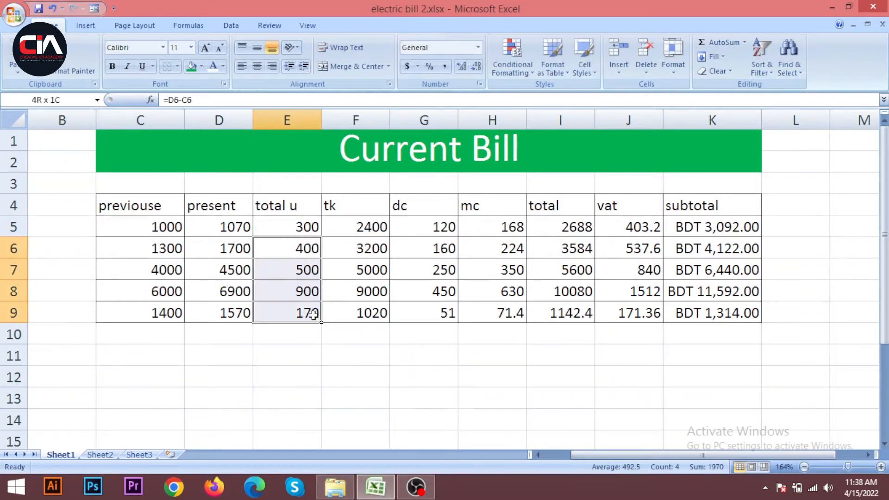
left_click(366, 271)
left_click(376, 226)
left_click(302, 223)
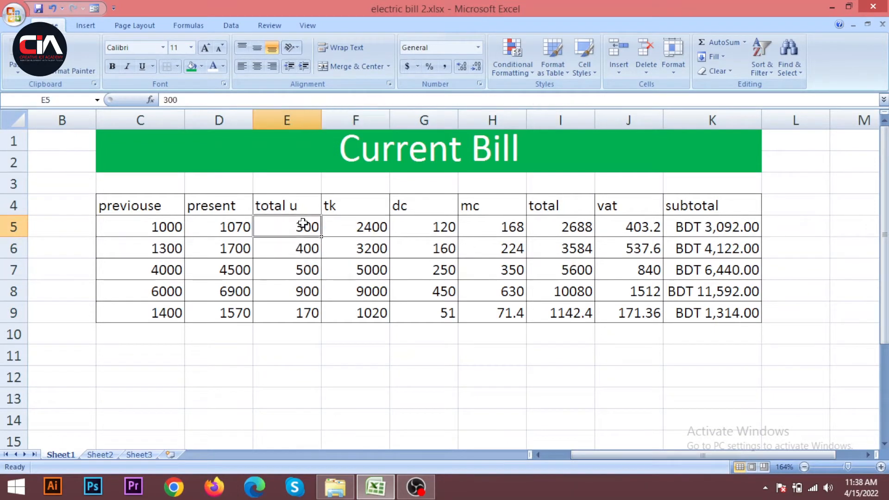
left_click_drag(734, 222, 754, 314)
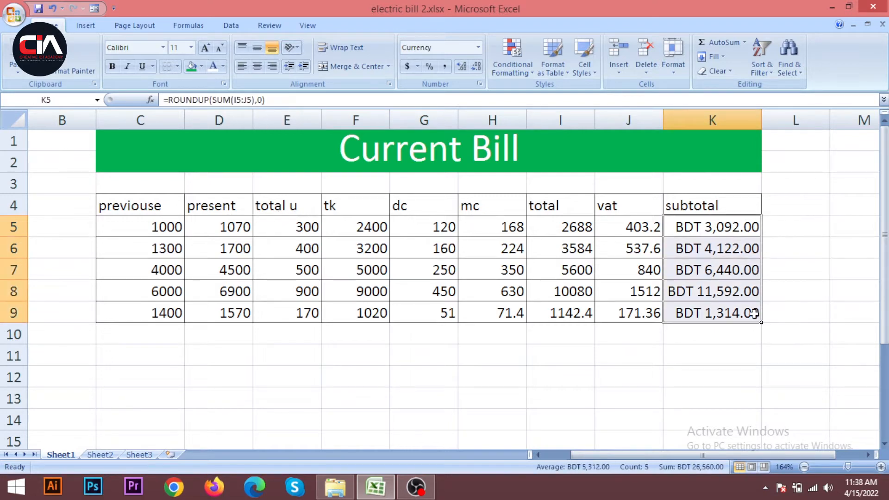
left_click(676, 338)
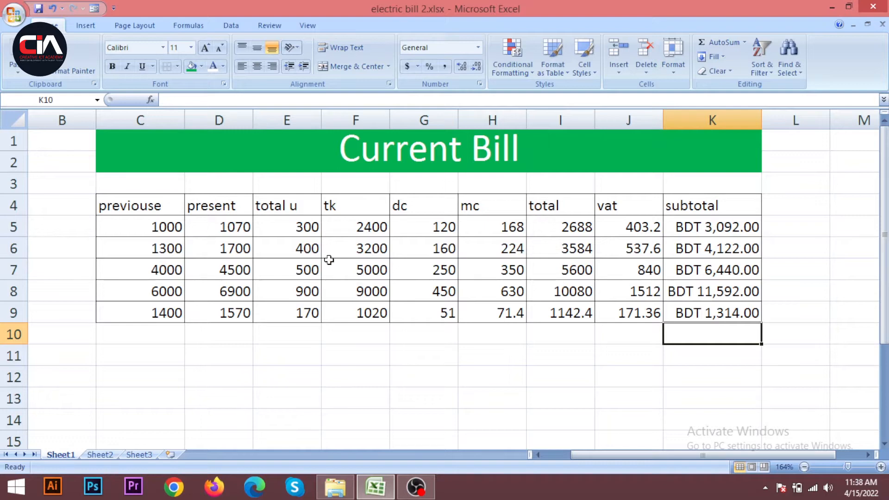
- Open Sheet2 and review the bill column headings in row 3, from previouse to subtotal
left_click(109, 455)
left_click(160, 193)
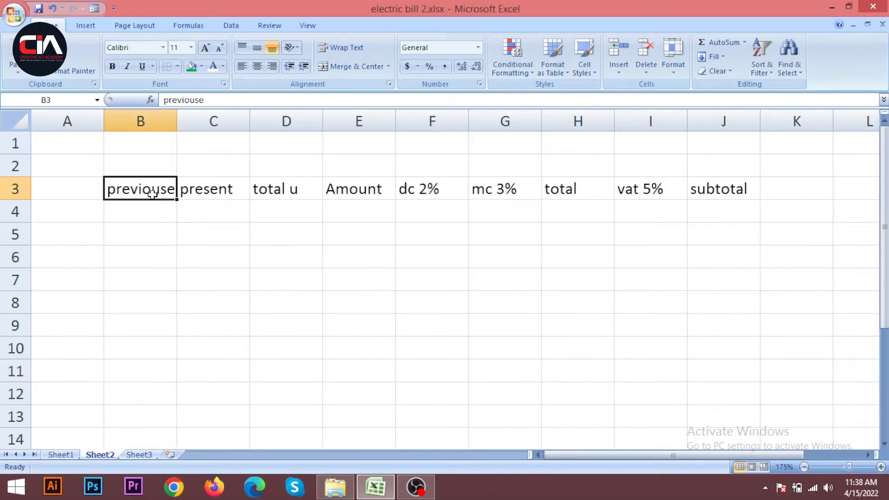
left_click_drag(172, 196, 218, 197)
left_click(242, 190)
left_click(285, 189)
left_click(403, 189)
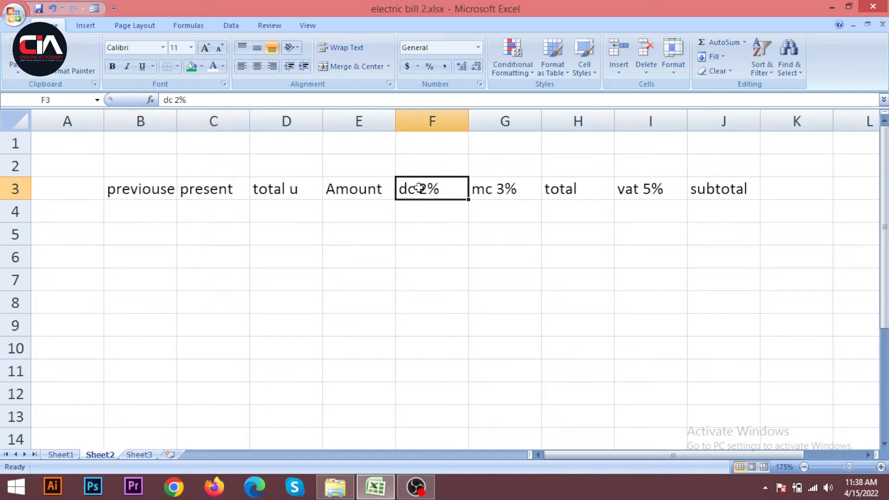
left_click_drag(734, 190, 160, 197)
- Enter 1000 as the previouse reading in B4 and 1070 as the present reading in C4
left_click(154, 218)
left_click_drag(251, 210, 204, 214)
left_click(136, 217)
type("1")
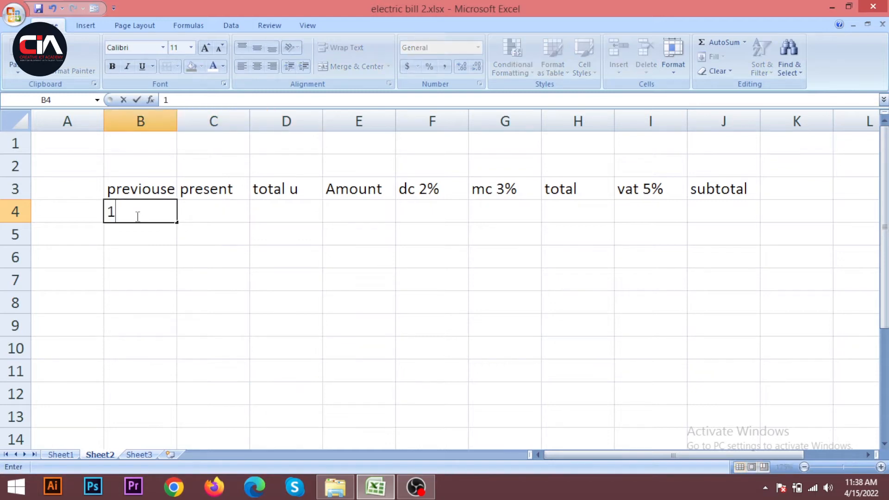
type("000")
key("Tab")
type("1070")
key("Tab")
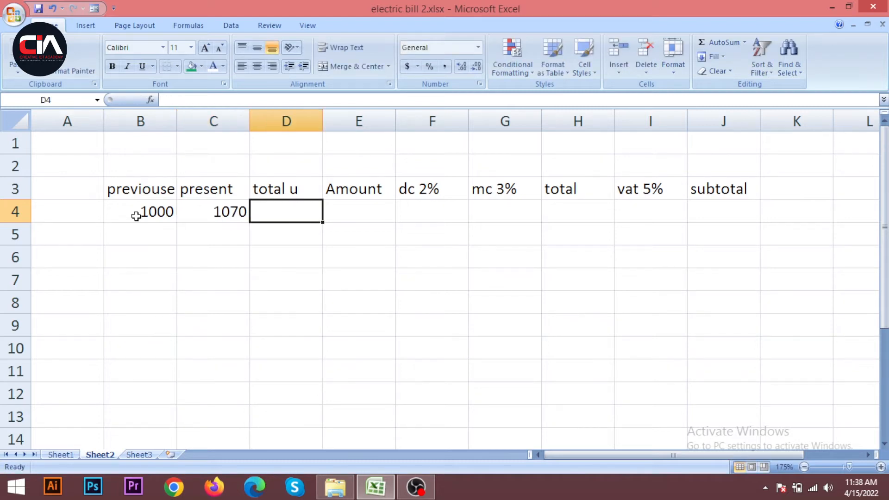
key("Down")
key("Left")
key("Left")
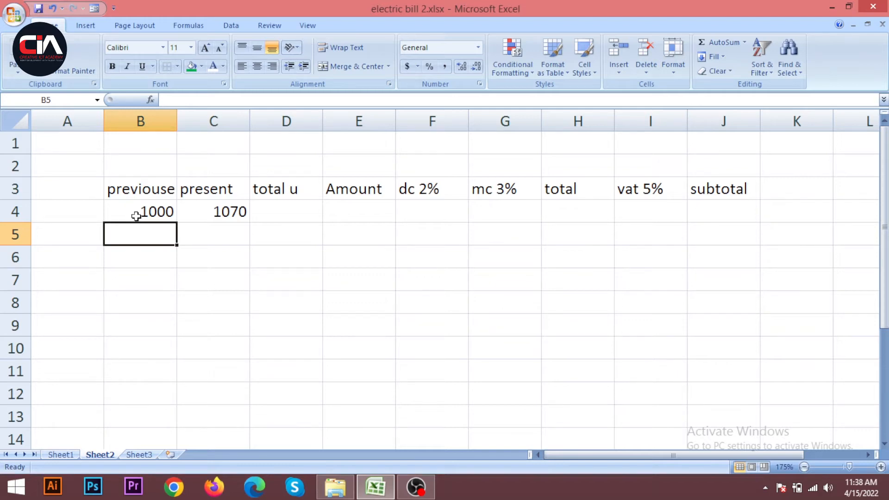
type("100")
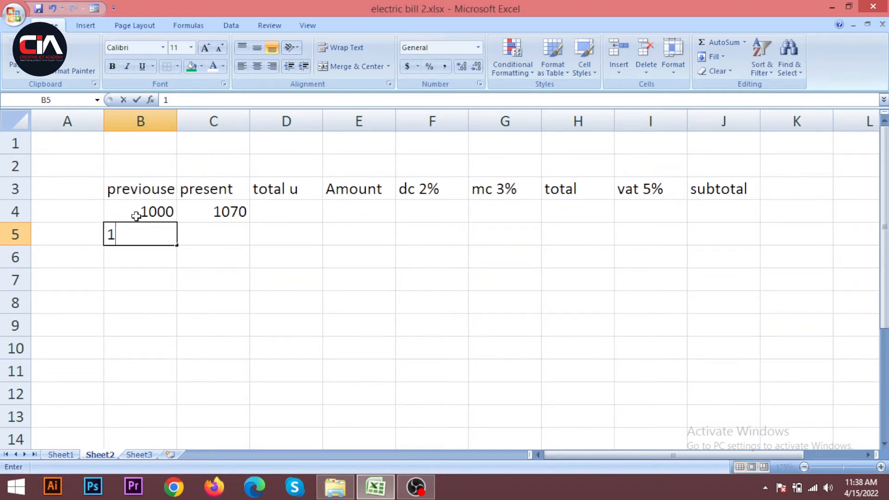
key("BackSpace")
key("BackSpace")
key("BackSpace")
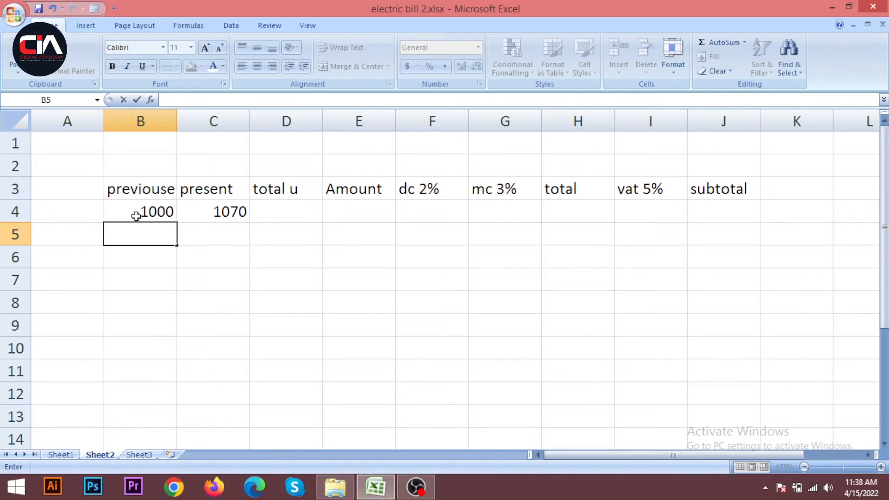
left_click(297, 215)
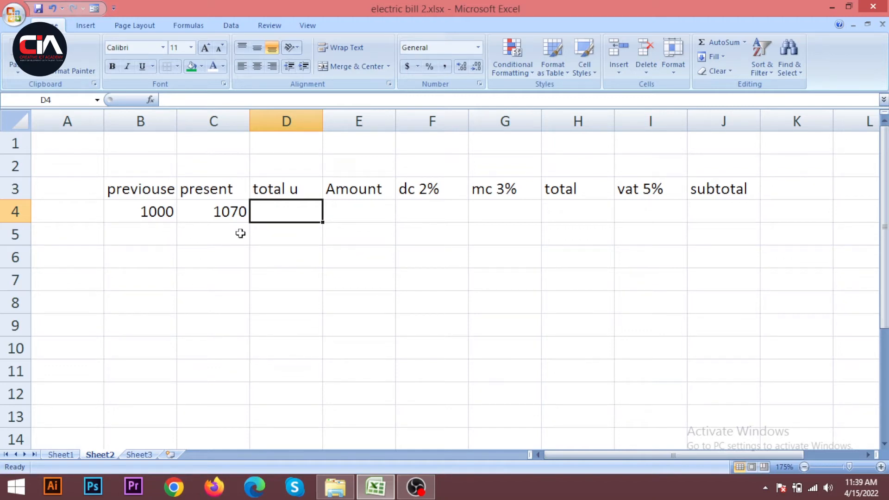
- Copy the previouse and present readings C5:D9 from Sheet1 and paste them into Sheet2 starting at B4
left_click(65, 455)
left_click_drag(154, 225, 209, 311)
key("ctrl+c")
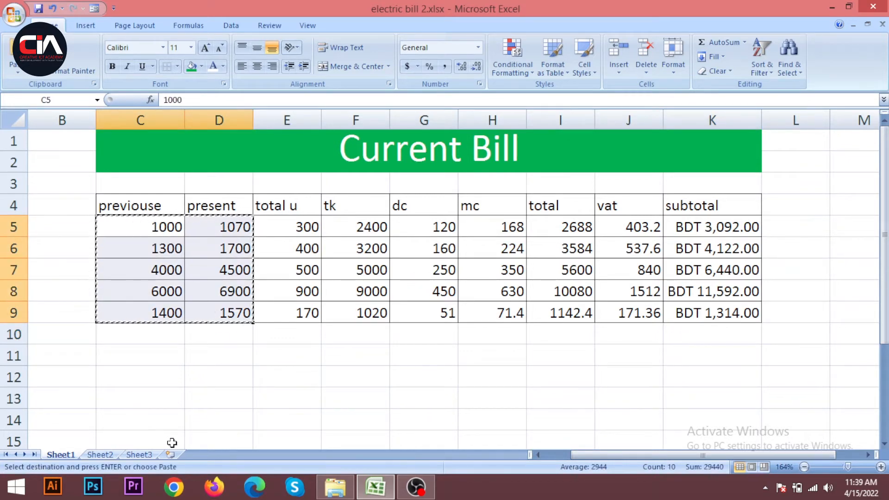
left_click(100, 455)
left_click_drag(155, 211, 225, 222)
key("ctrl+v")
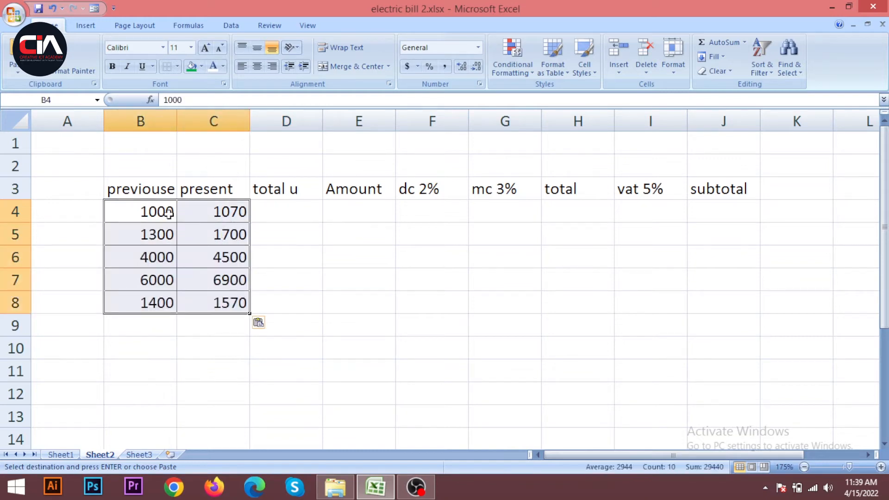
- Remove all borders from the pasted readings in B4:C8
left_click(178, 67)
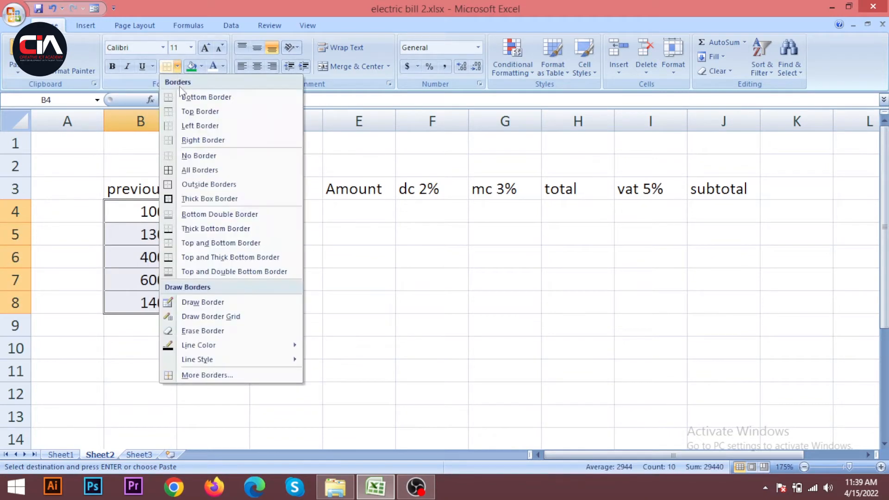
left_click(195, 157)
left_click(303, 251)
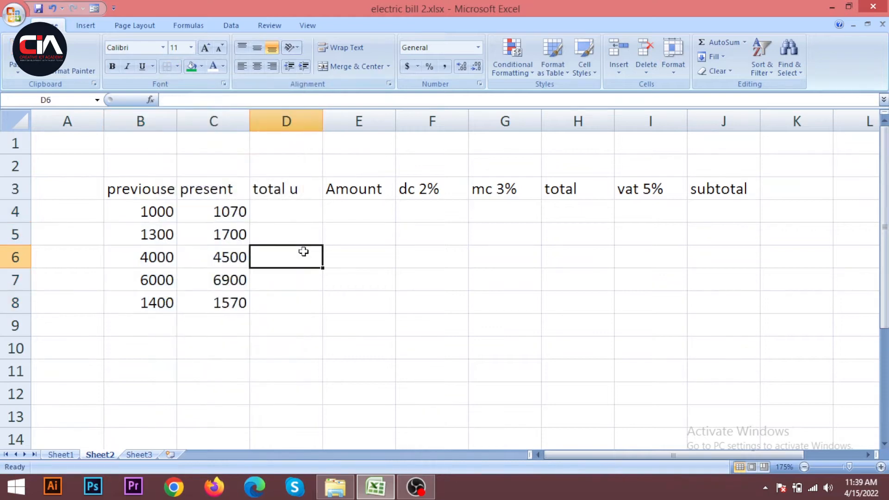
- Calculate the first row's total u in D4 with the formula =C4-B4
left_click(294, 212)
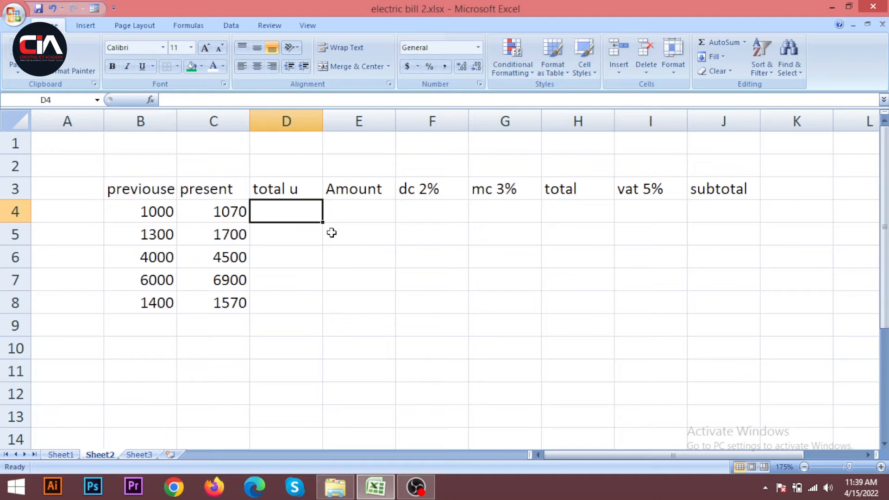
type("=")
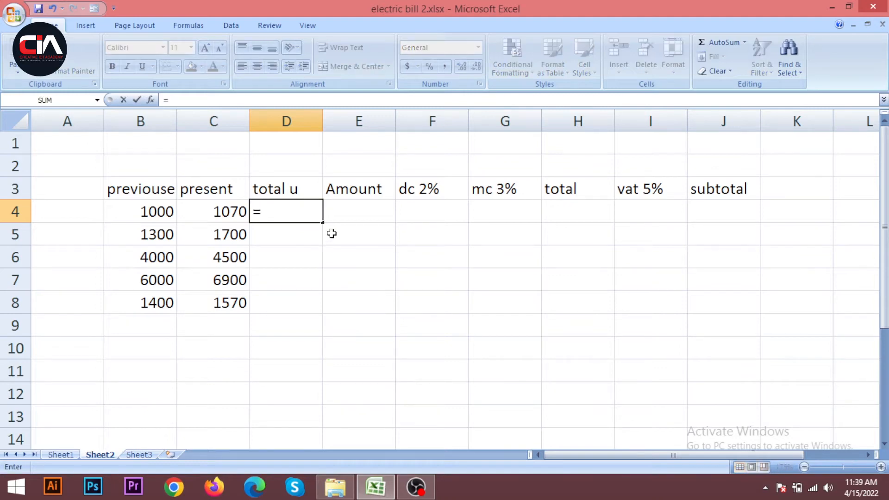
left_click(234, 210)
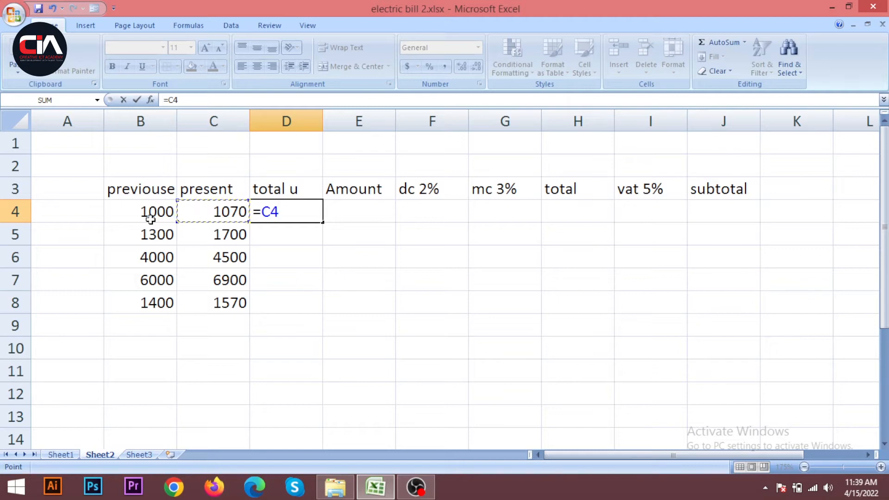
type("-")
left_click(145, 215)
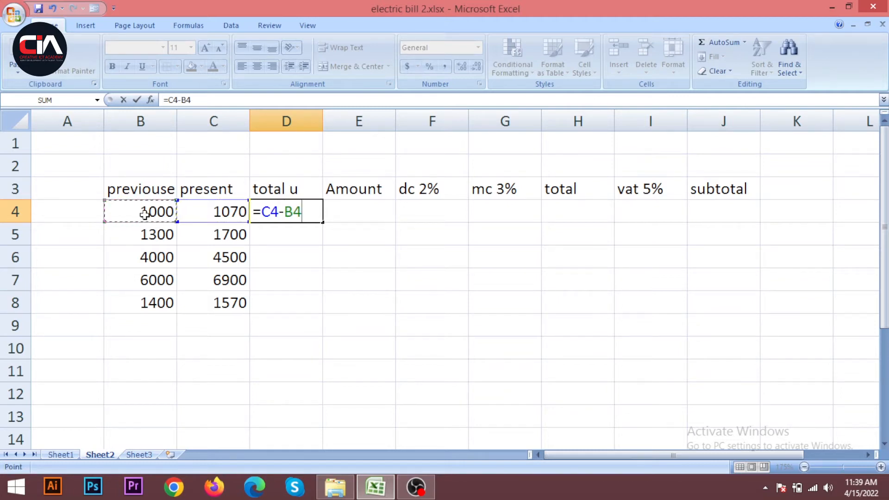
key("Return")
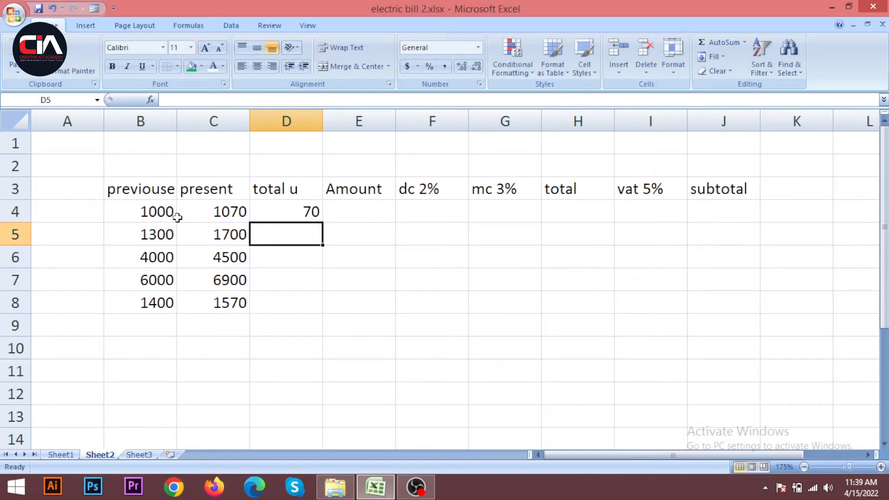
- Fill the total u formula from D4 down through D8
left_click(287, 210)
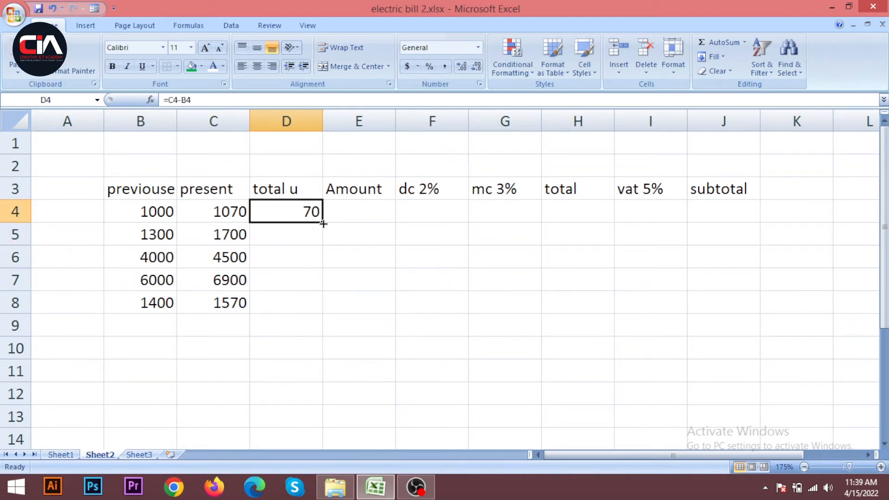
left_click_drag(322, 222, 321, 317)
left_click(373, 308)
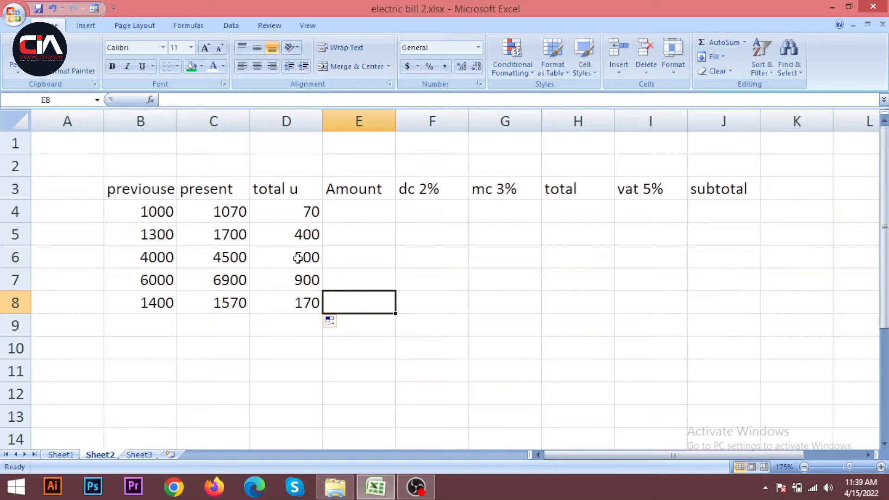
left_click(354, 207)
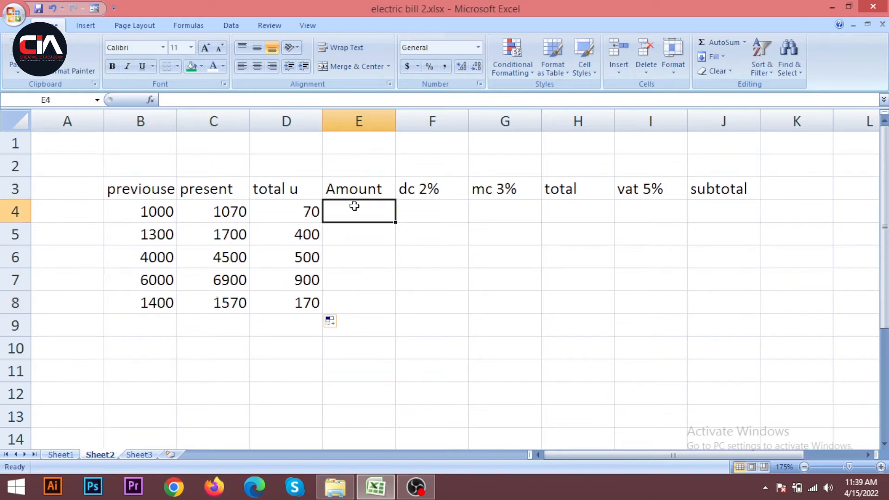
- Add the heading "Metter number" in A3 and autofit column A's width to the text
left_click(63, 187)
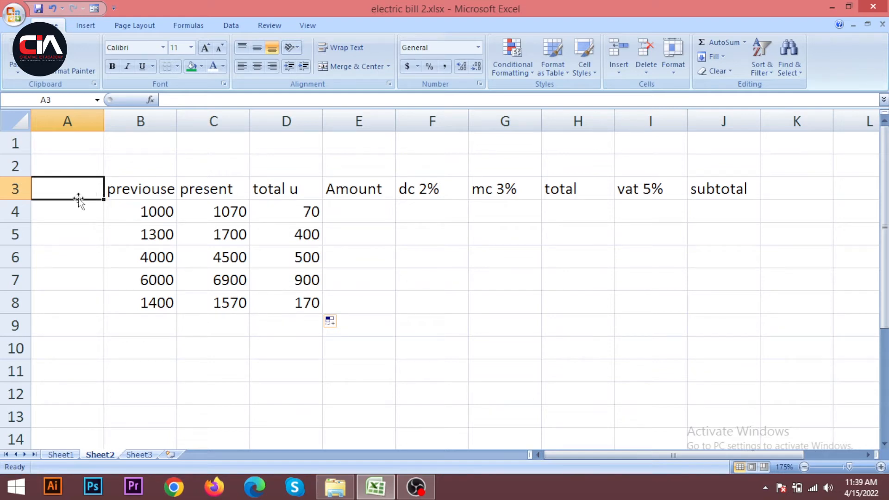
type("Me")
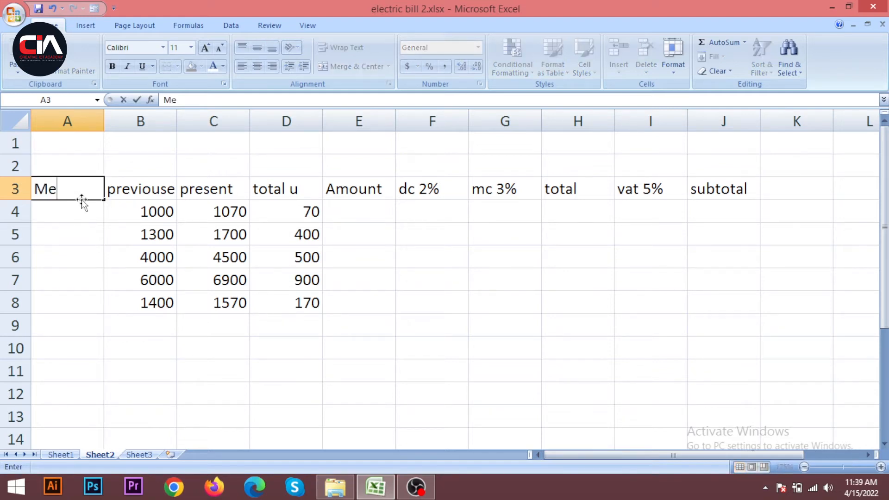
type("tter number")
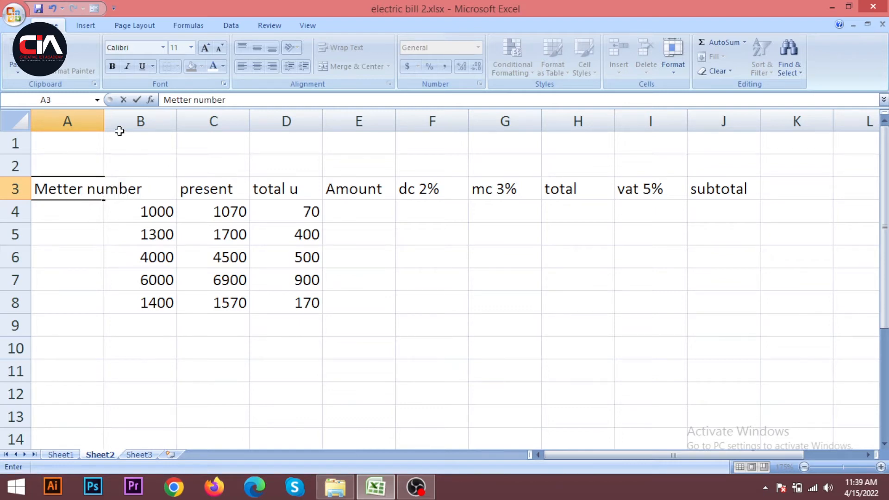
key("Tab")
key("Tab")
double_click(103, 119)
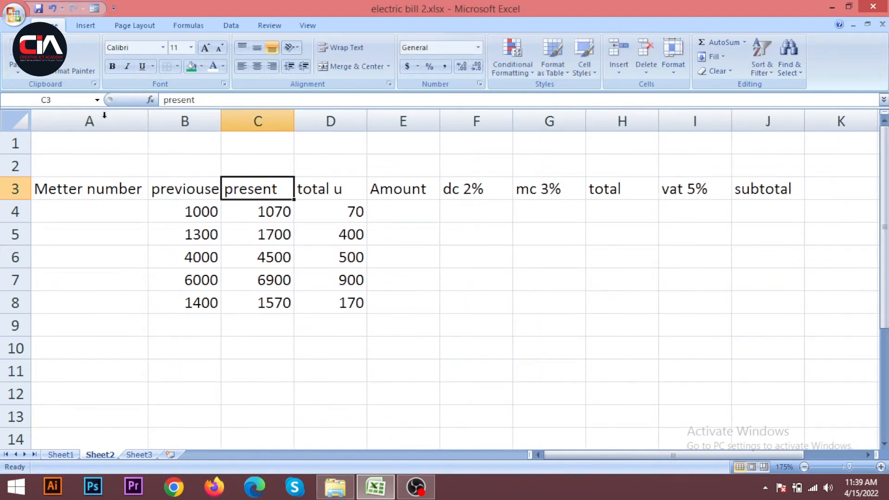
left_click(392, 211)
left_click(413, 250)
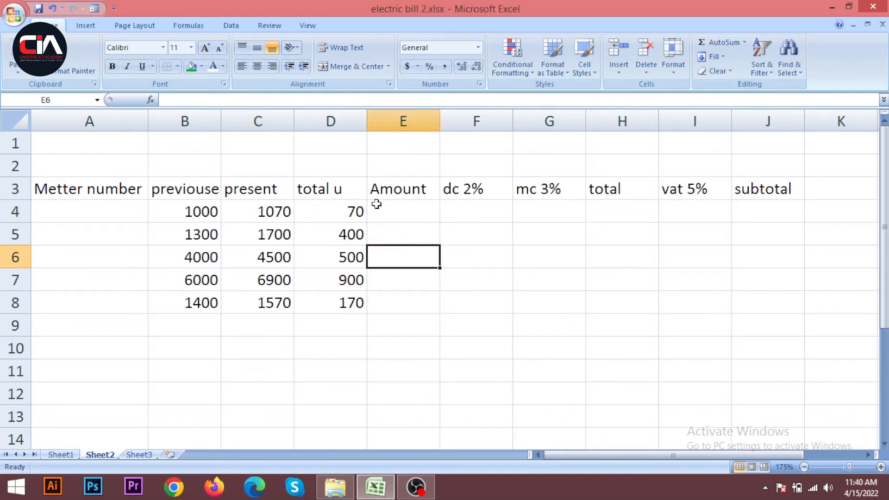
- Start the Amount formula in E4 with an IF and AND test, =if(and(D4>=0,D4<70
left_click(417, 214)
left_click(417, 233)
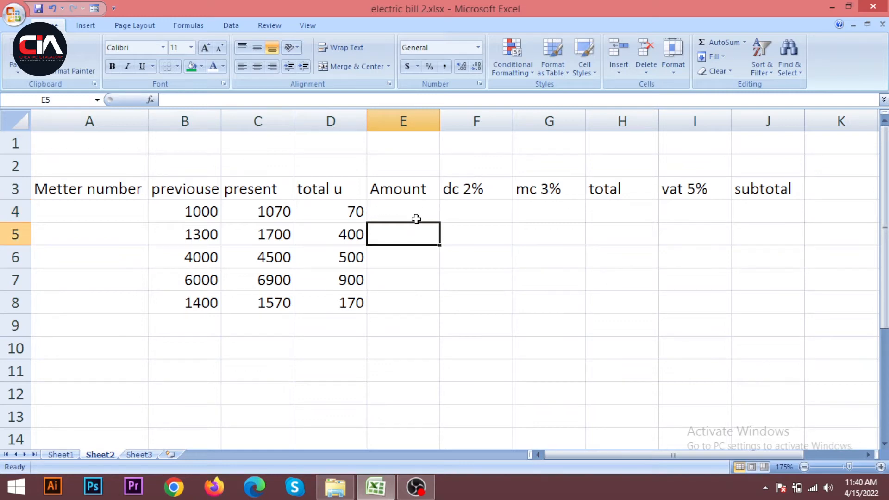
left_click(418, 214)
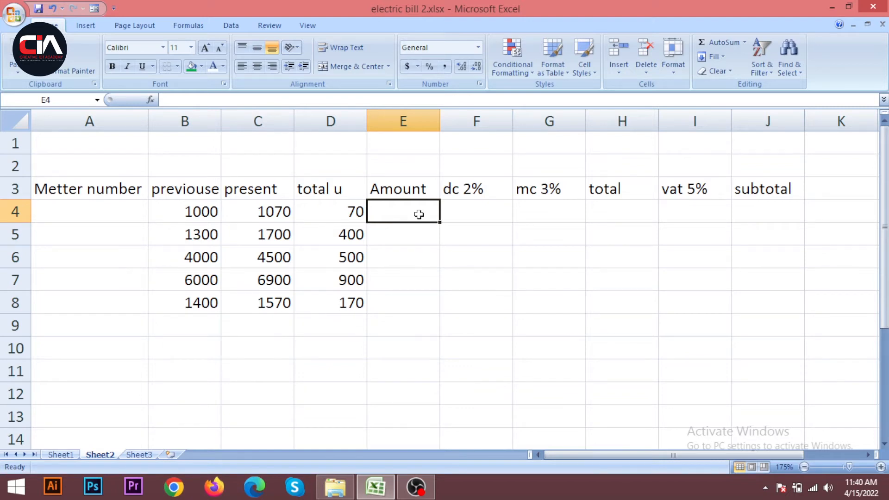
type("=")
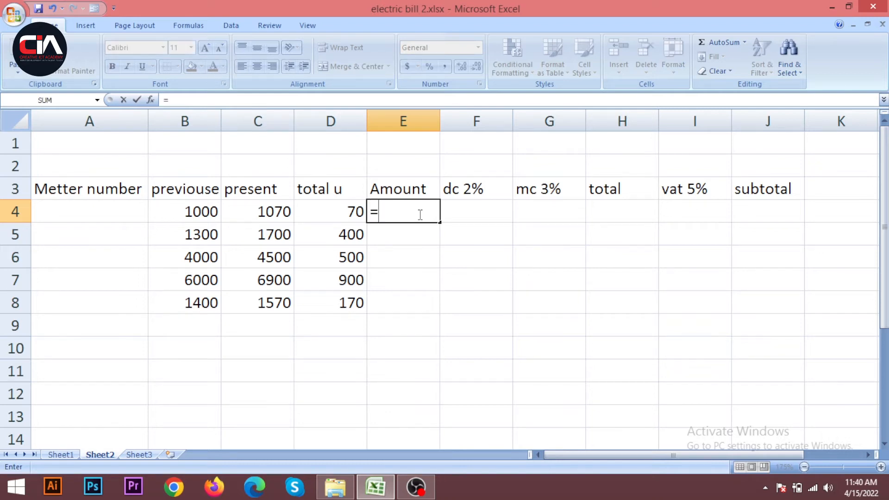
type("if(and")
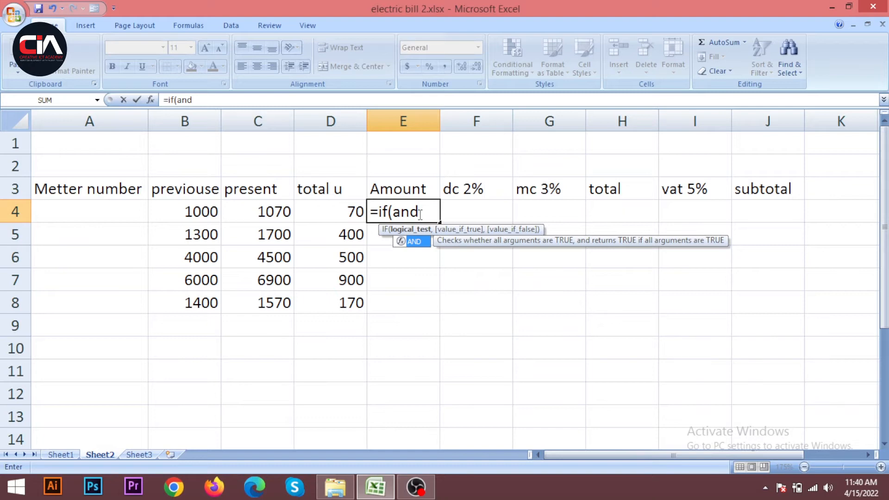
type("(")
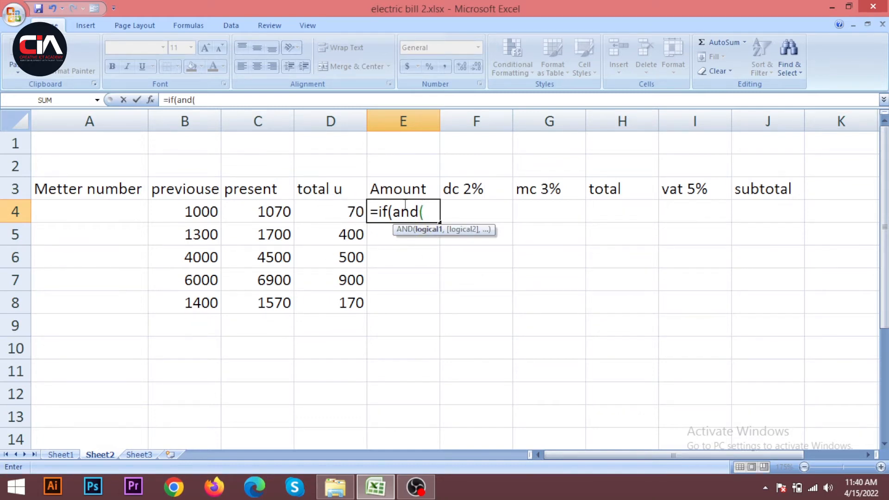
left_click(345, 212)
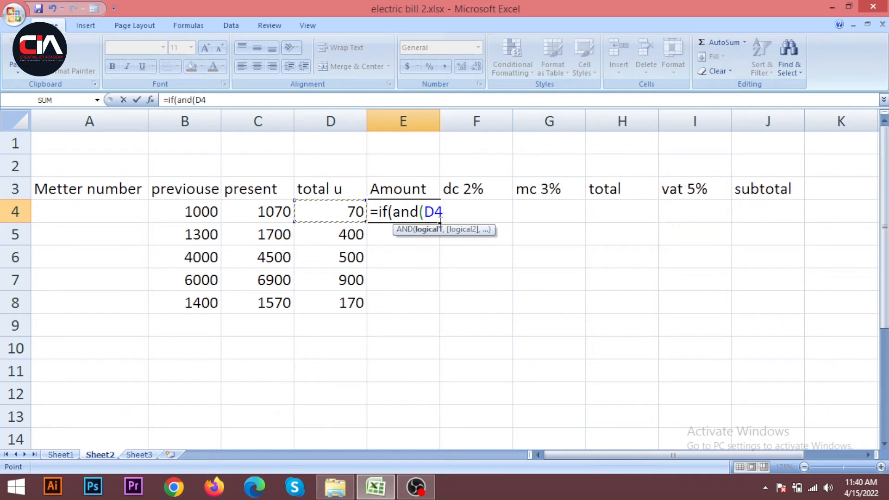
type(">=0,")
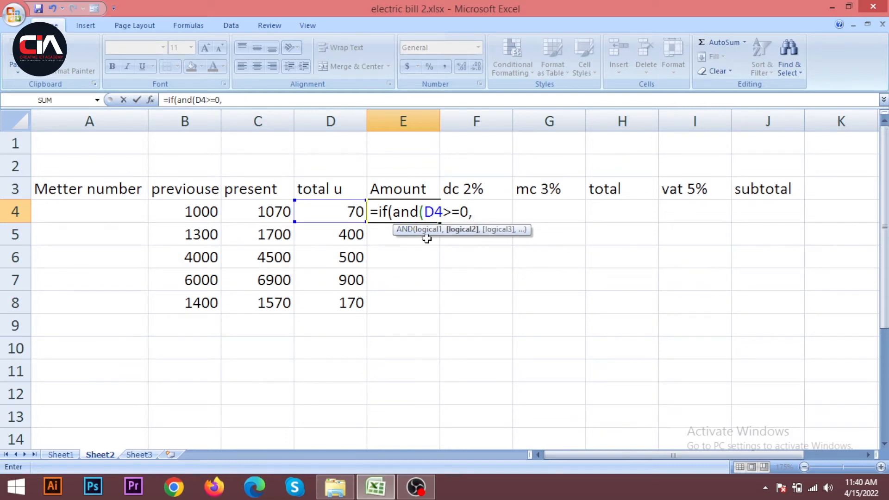
left_click(349, 213)
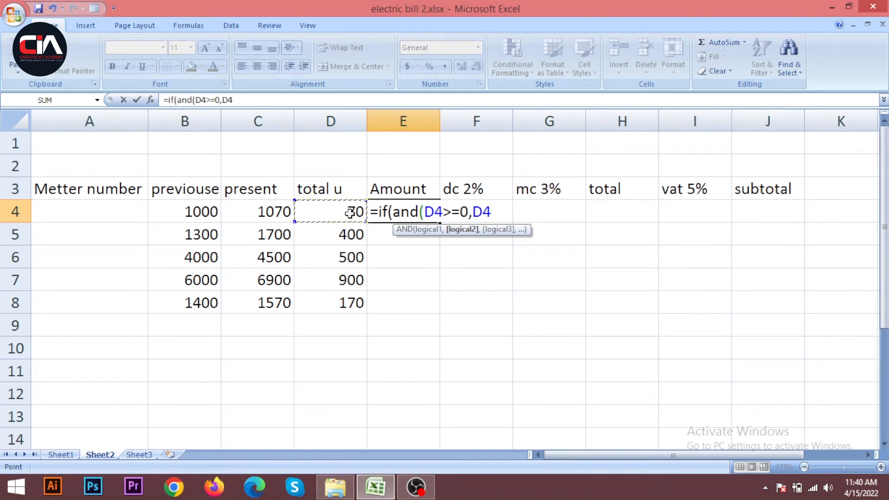
type("<70")
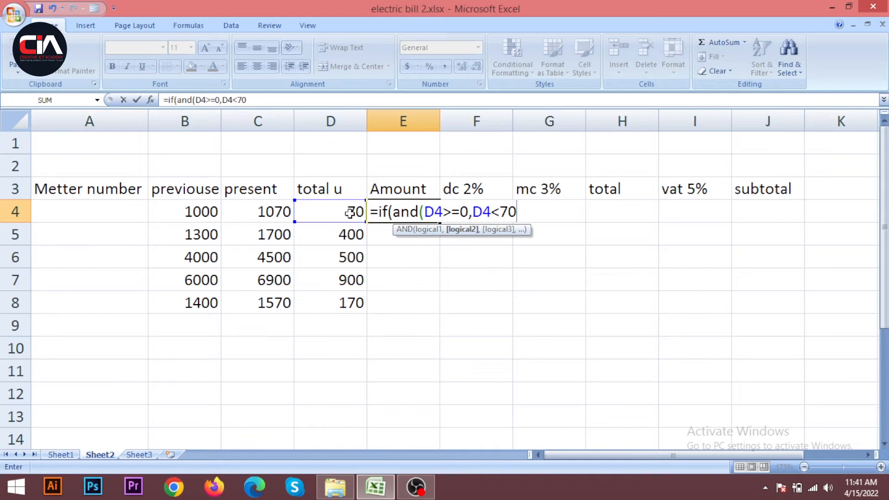
key("Return")
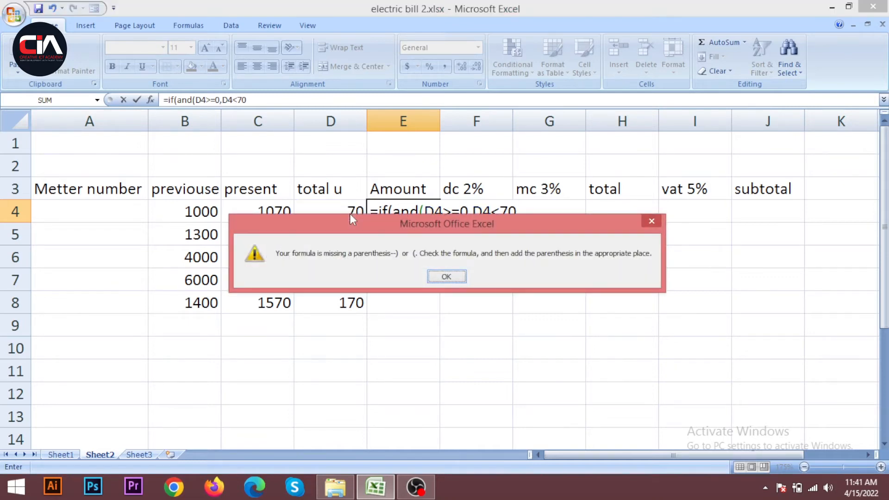
left_click(652, 221)
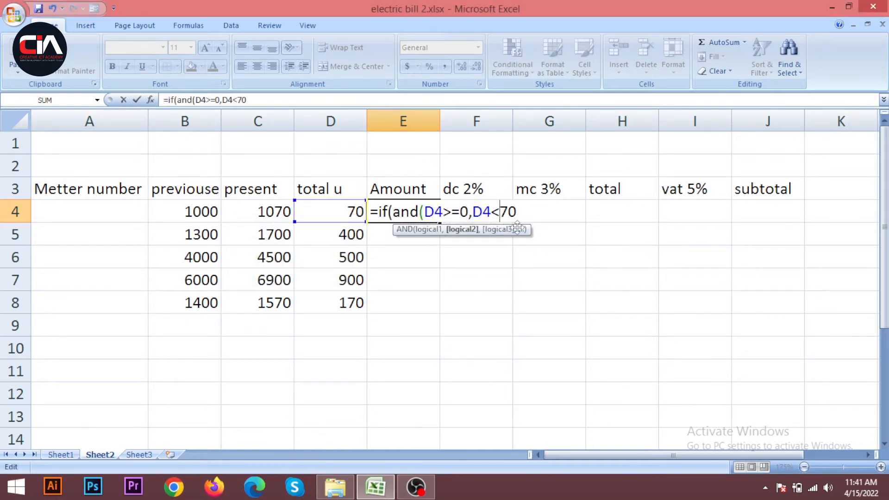
- Change the E4 formula's upper limit to D4<=70, close the AND test, and complete it with D4*1.5 as the true value
type("=")
left_click(528, 211)
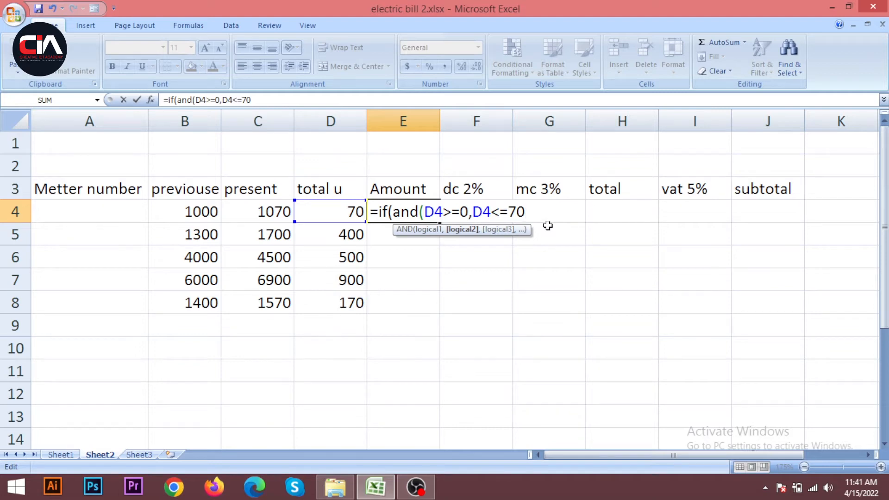
type(")")
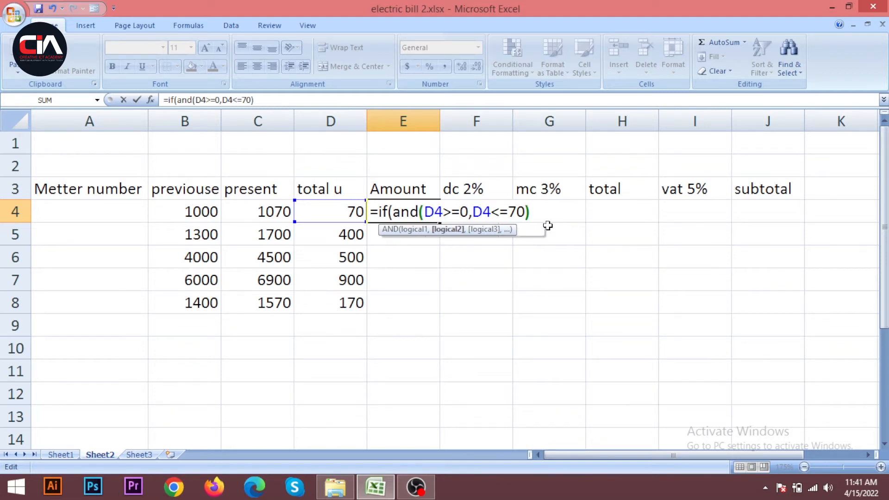
type(",")
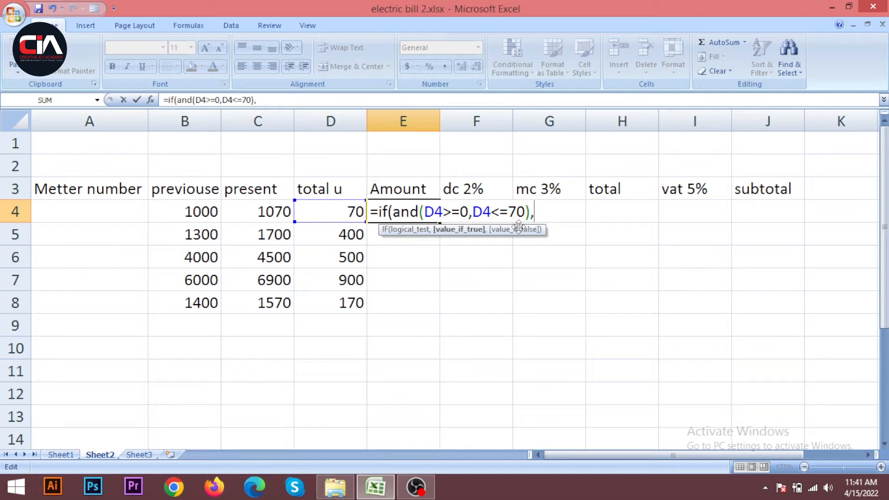
left_click(345, 217)
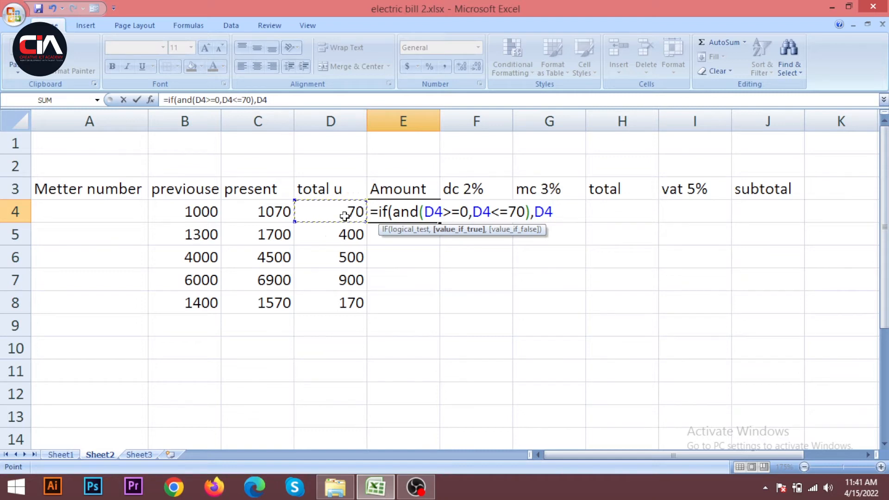
type("*1.5")
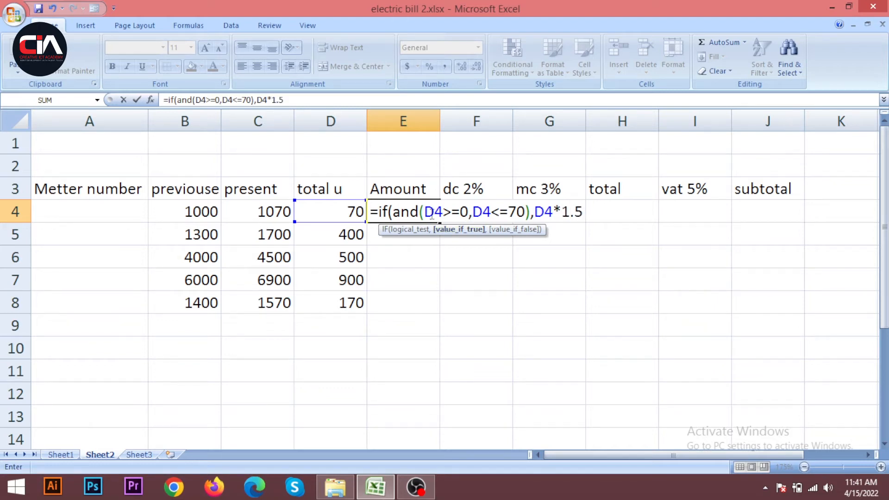
key("Return")
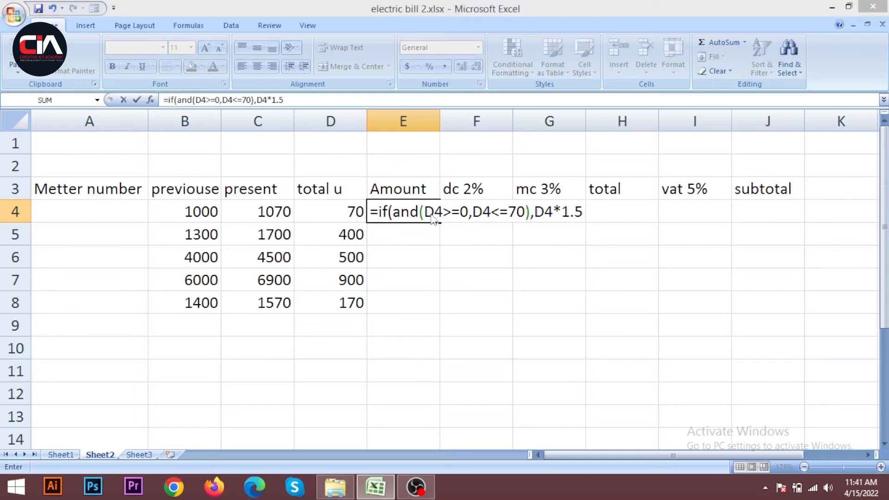
left_click(420, 294)
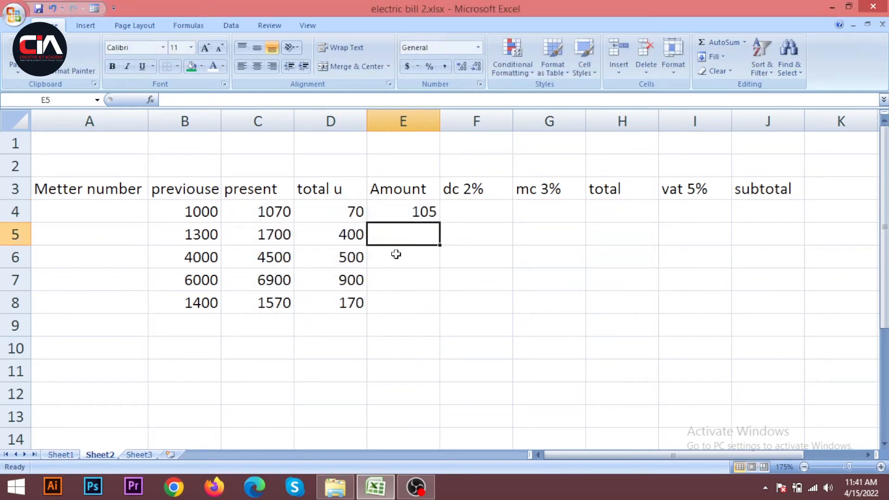
- Replace the total u formula in D4 with the value 10 to test the Amount formula
left_click(376, 217)
left_click(346, 207)
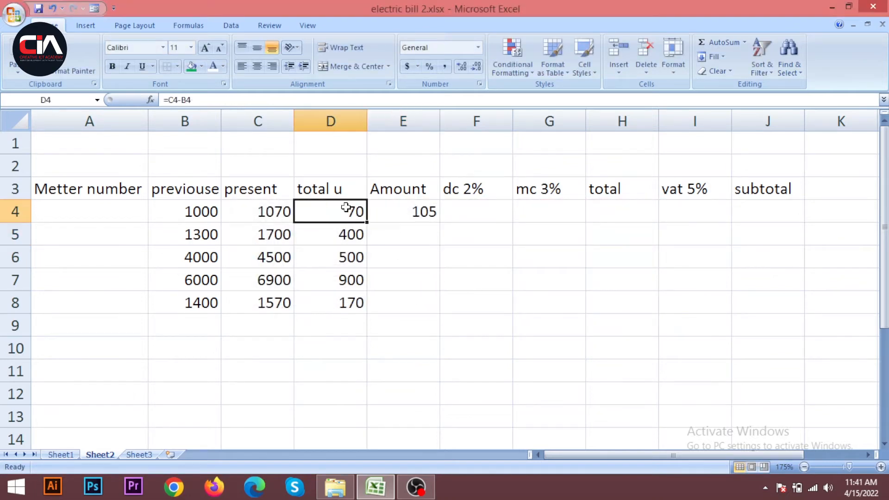
type("10")
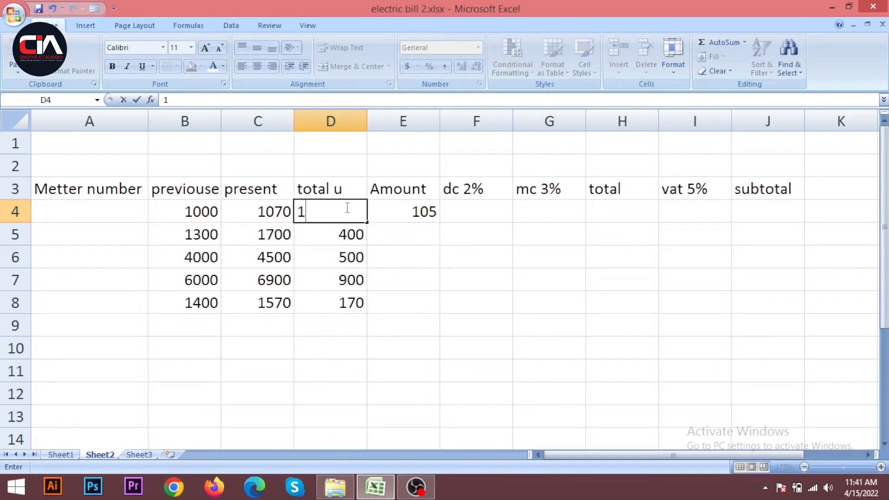
left_click(467, 290)
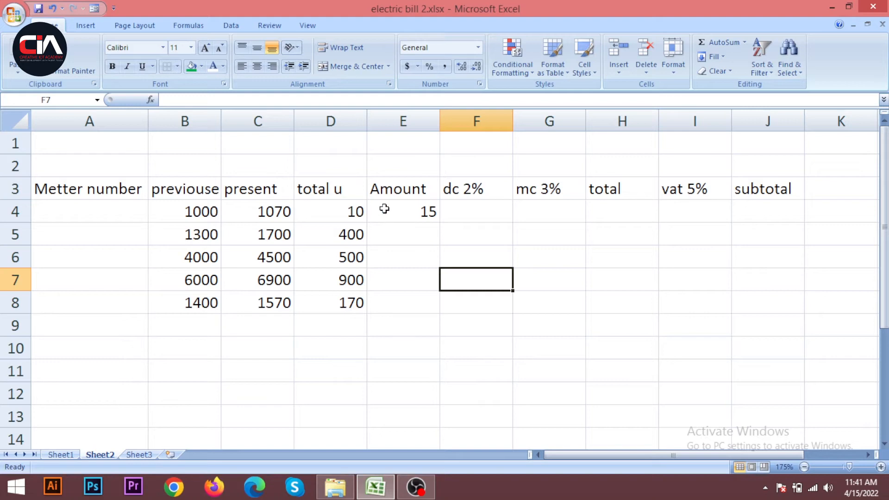
- Reopen the E4 formula and replace its final closing parenthesis with a comma after D4*1.5
double_click(417, 213)
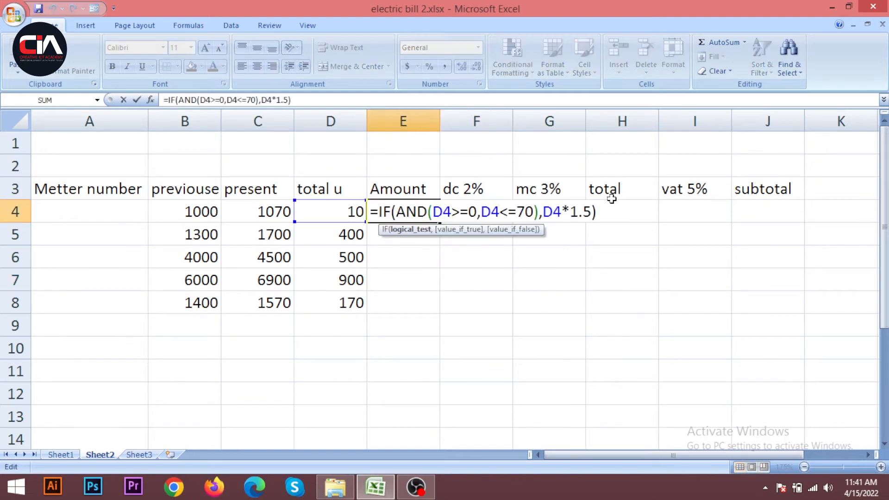
left_click(603, 213)
key("Left")
key("Delete")
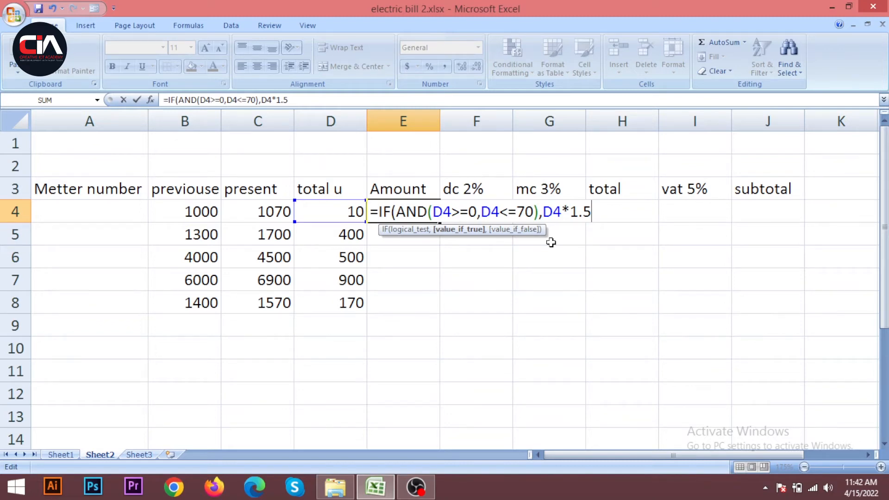
type(",")
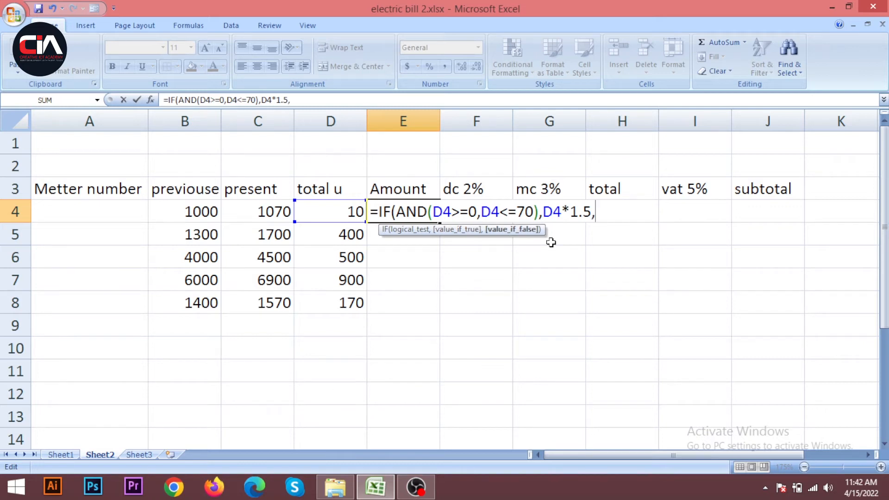
left_click_drag(595, 213, 402, 199)
key("ctrl+c")
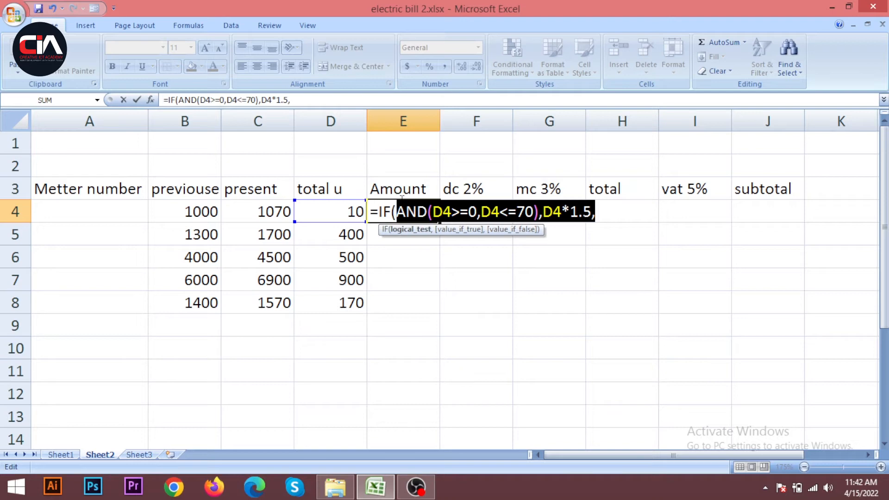
left_click(601, 212)
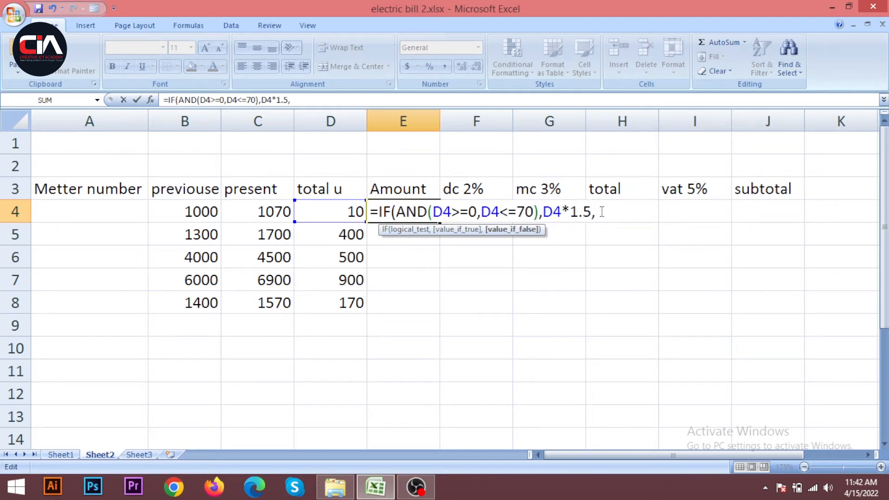
key("ctrl+v")
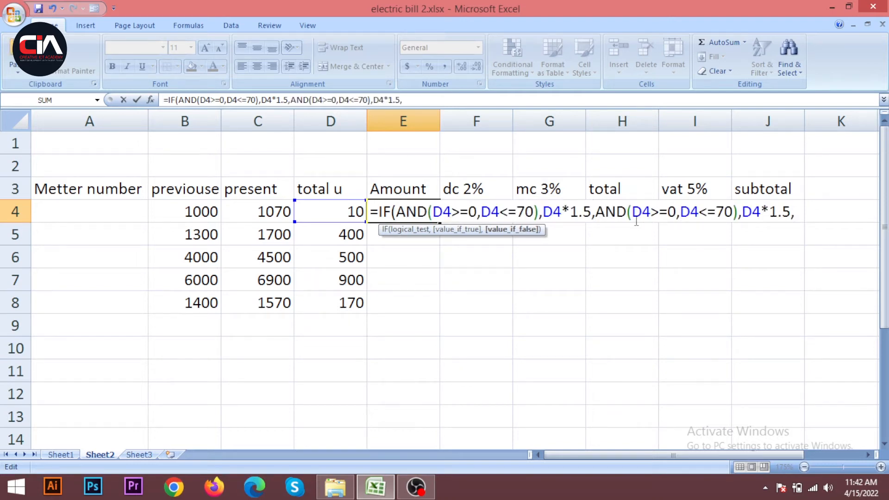
key("ctrl+z")
- Duplicate the segment IF(AND(D4>=0,D4<=70),D4*1.5, at the end of the E4 formula as a nested second IF
left_click_drag(595, 212, 379, 212)
key("ctrl+c")
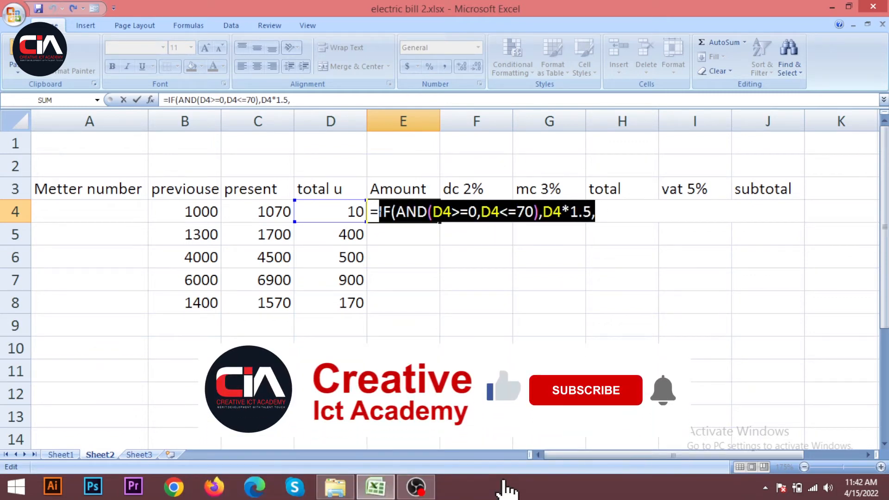
left_click(609, 214)
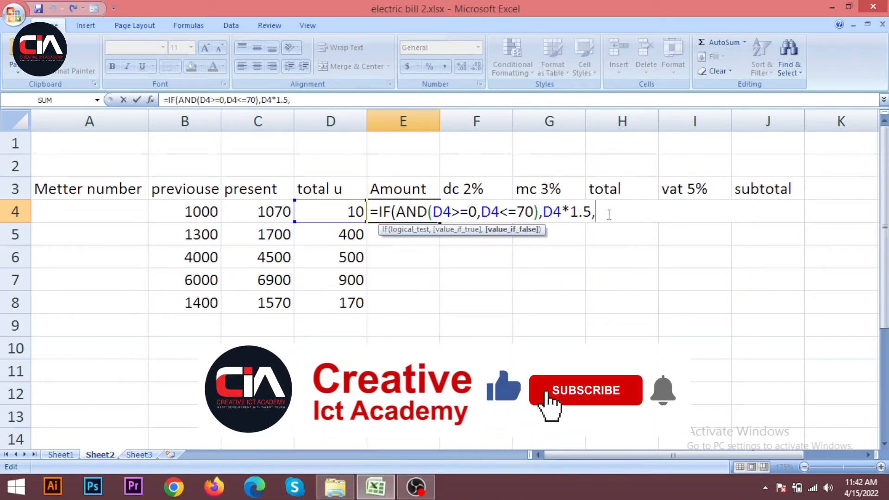
key("ctrl+v")
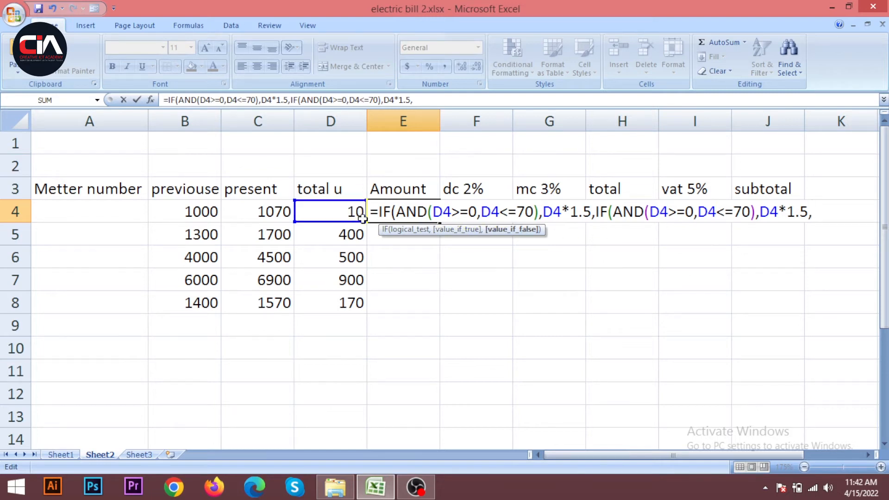
- Set the second IF's range in the E4 formula to D4>=71 and D4<=150
left_click(696, 212)
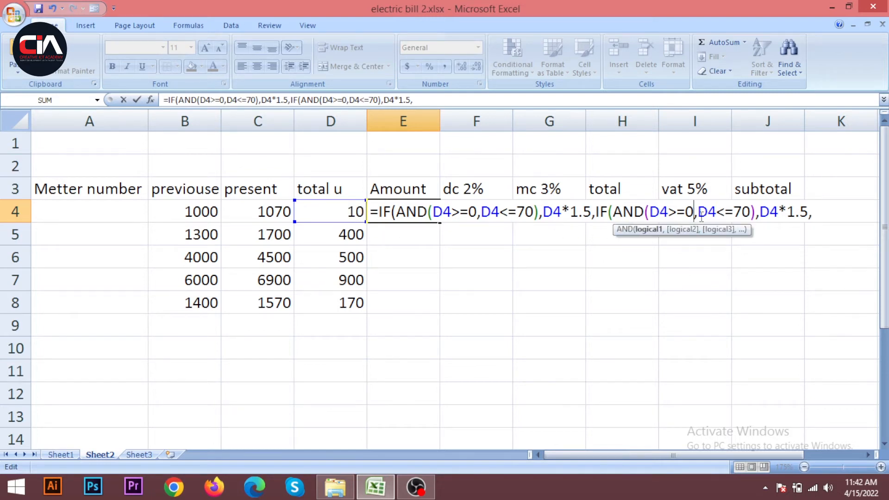
key("BackSpace")
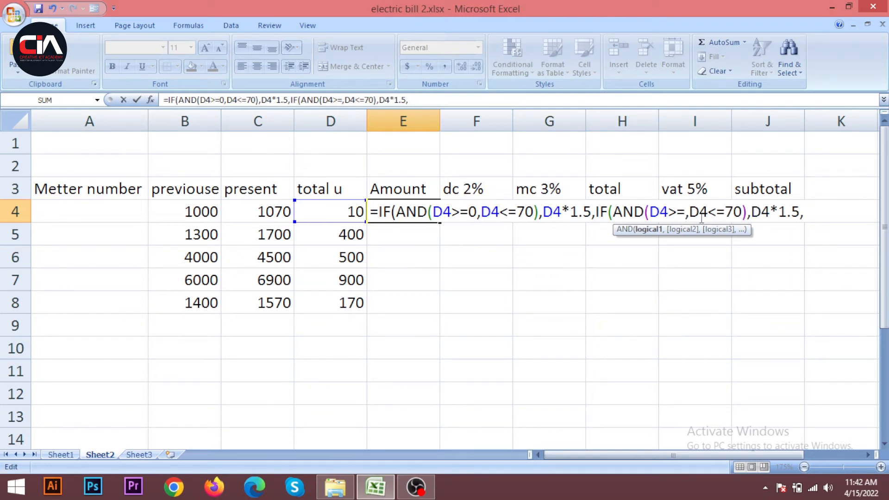
type("71")
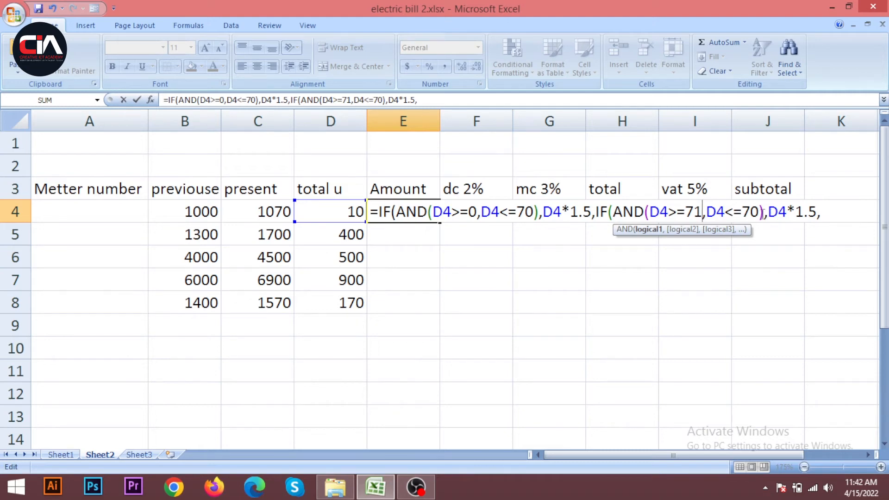
left_click(759, 212)
key("BackSpace")
key("BackSpace")
type("150")
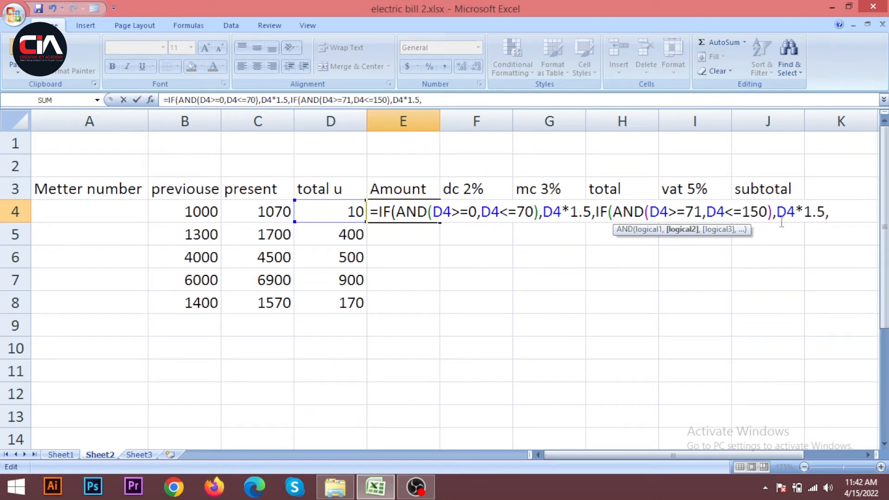
- Change the second IF's result in the E4 formula to D4*2, keeping the trailing comma
left_click(823, 213)
key("BackSpace")
key("BackSpace")
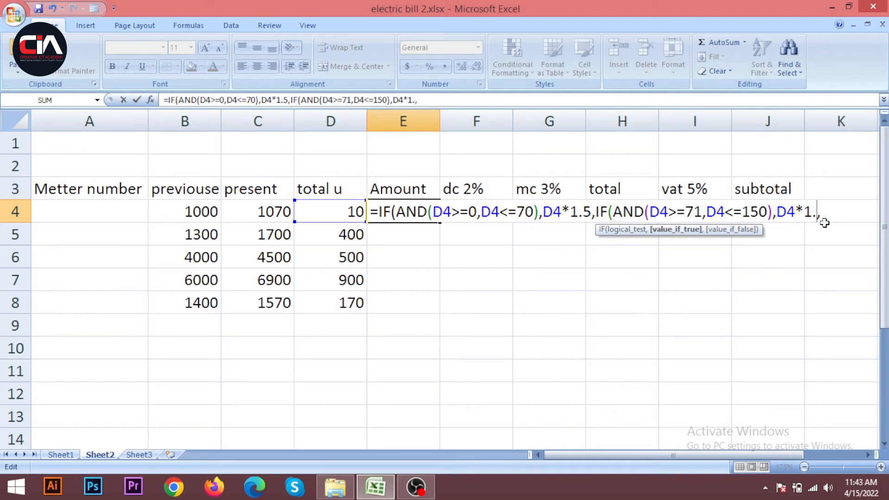
key("BackSpace")
type("2")
- Append a third nested IF(AND()) segment to the E4 formula with the range D4>=151 and D4<=250
left_click(832, 211)
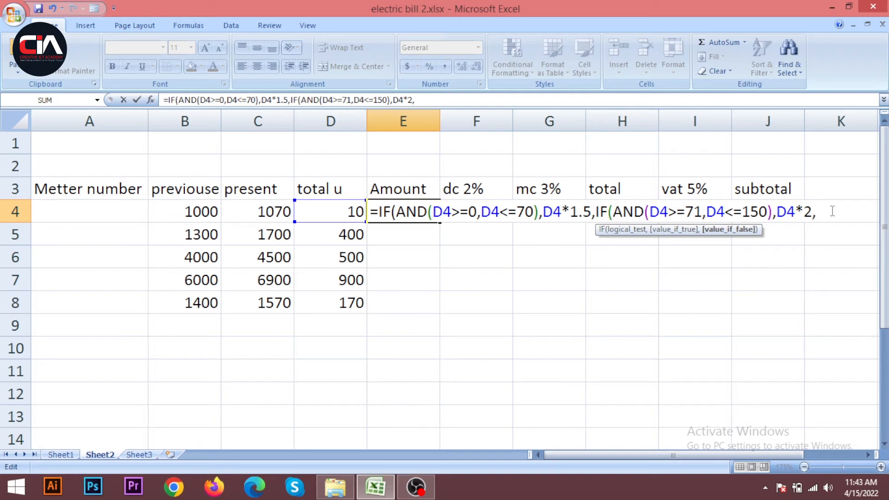
type("IF(AND(D4>=0,D4<=70),D4*1.5,")
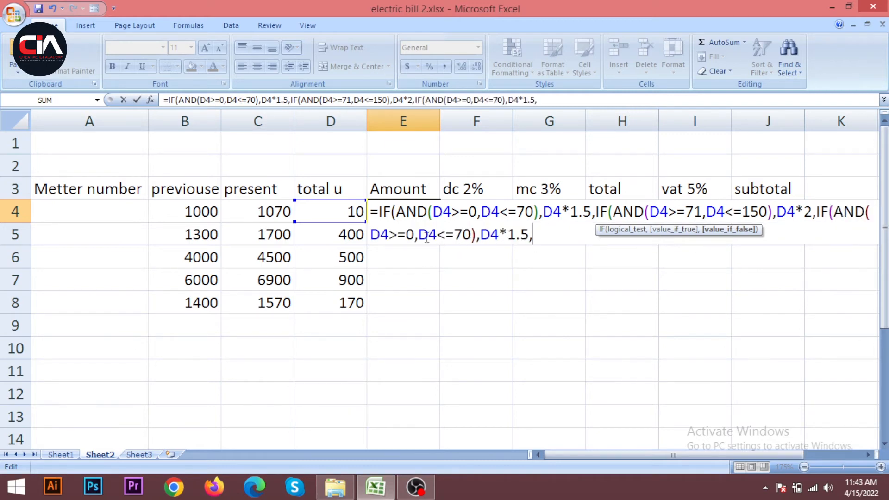
left_click(415, 235)
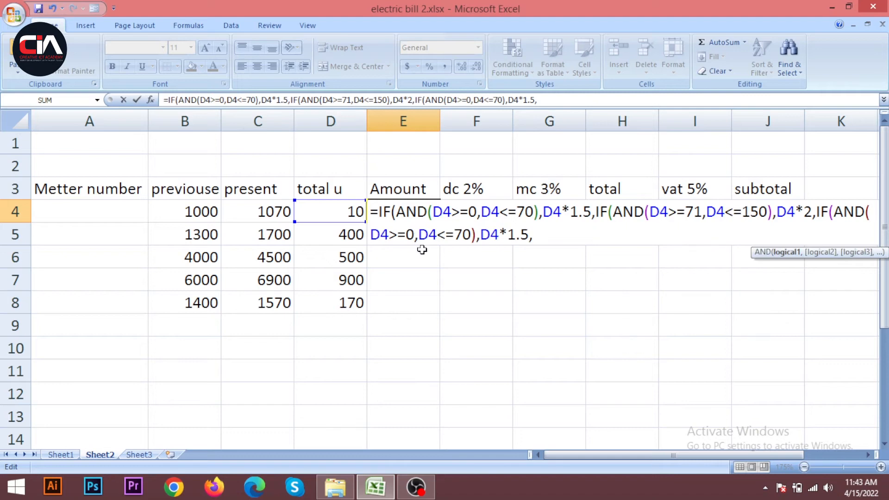
key("BackSpace")
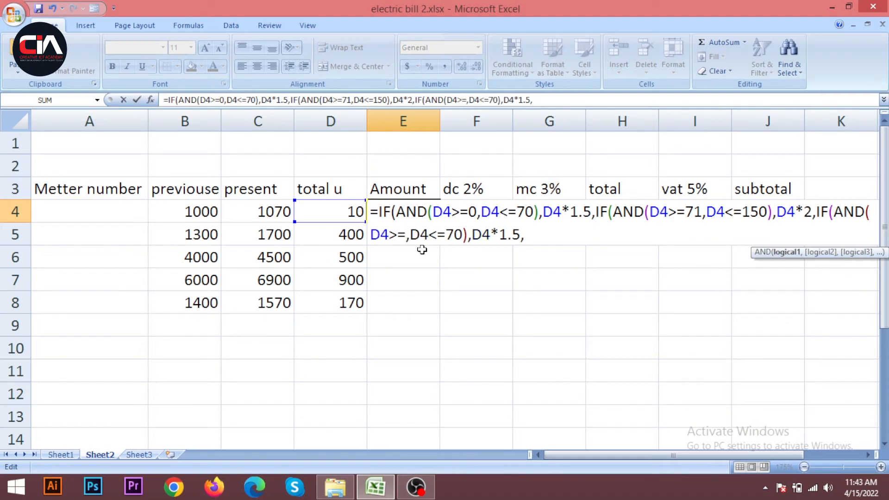
type("151")
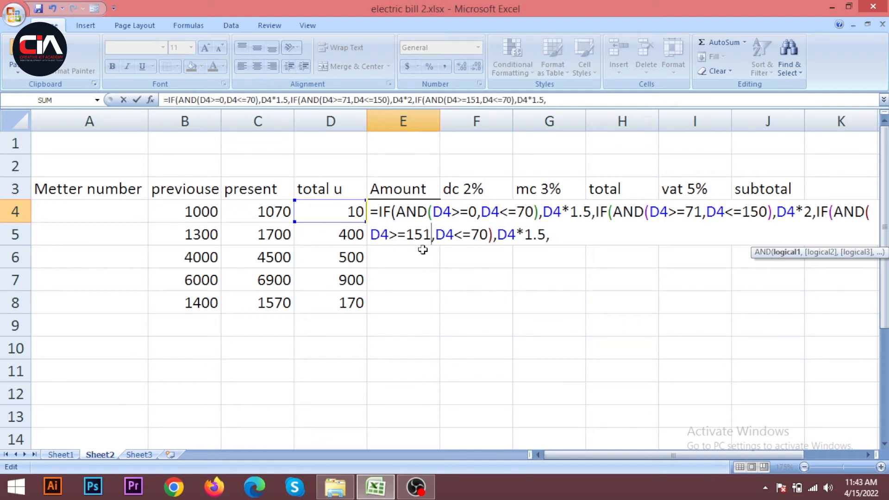
left_click(481, 237)
key("Delete")
key("BackSpace")
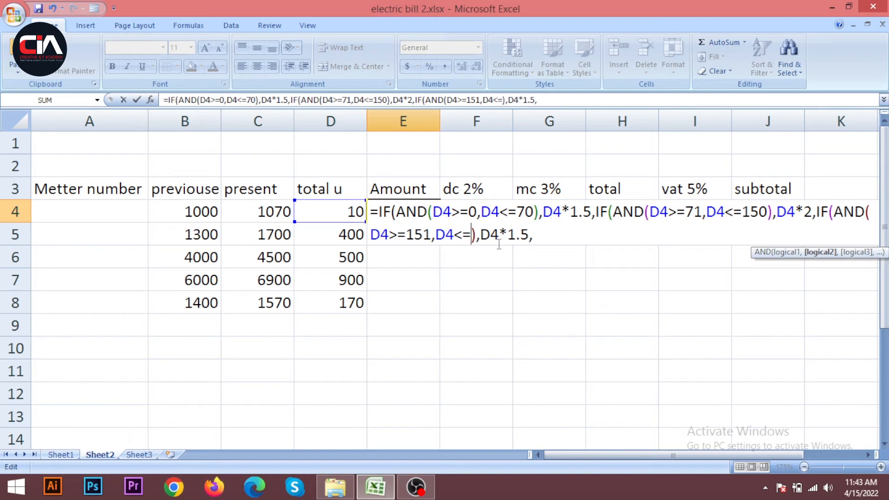
type("2")
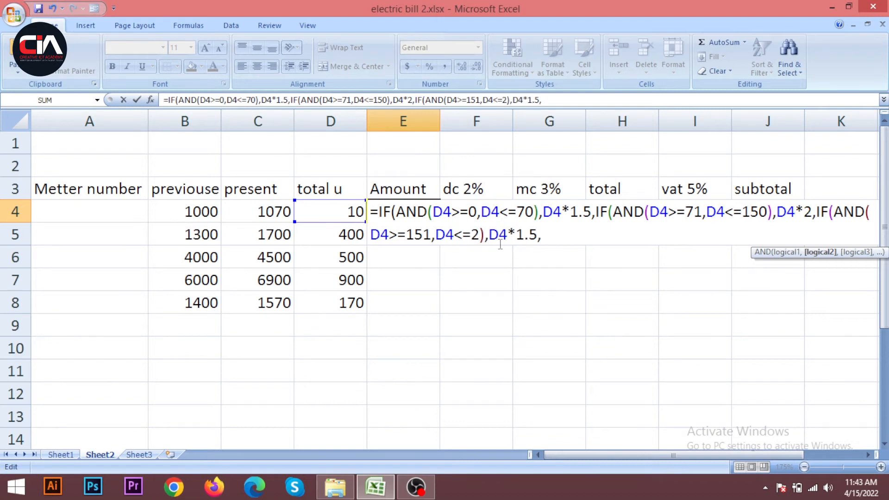
type("50")
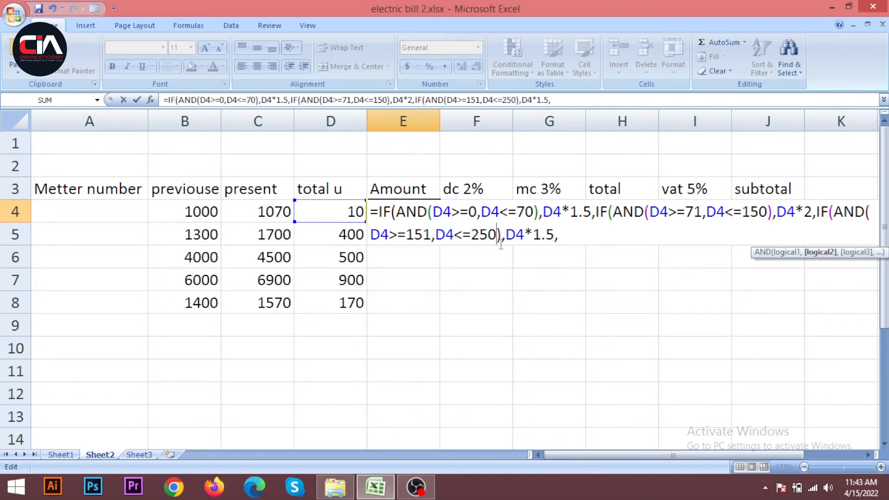
- Change the third IF's result in the E4 formula to D4*2.5
key("Left")
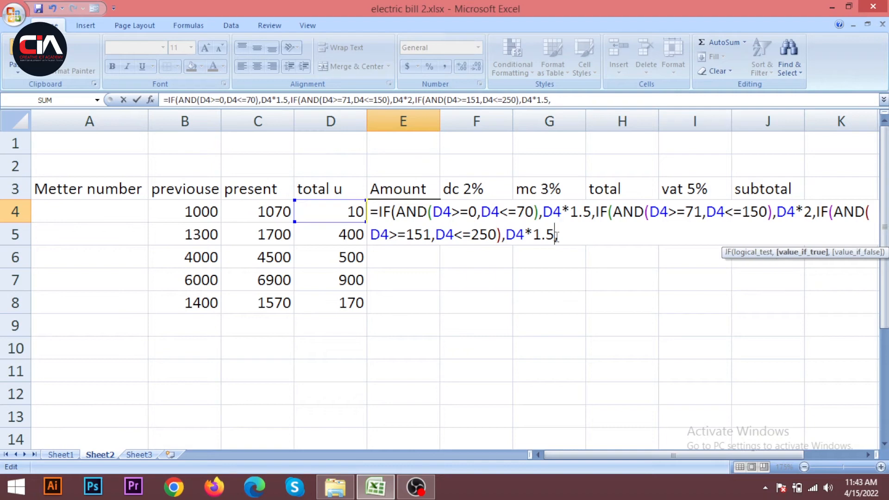
key("BackSpace")
key("BackSpace")
key("BackSpace")
type("2.5")
- Append a fourth nested IF(AND()) segment to the E4 formula with the range D4>=251 and D4<=400
key("Right")
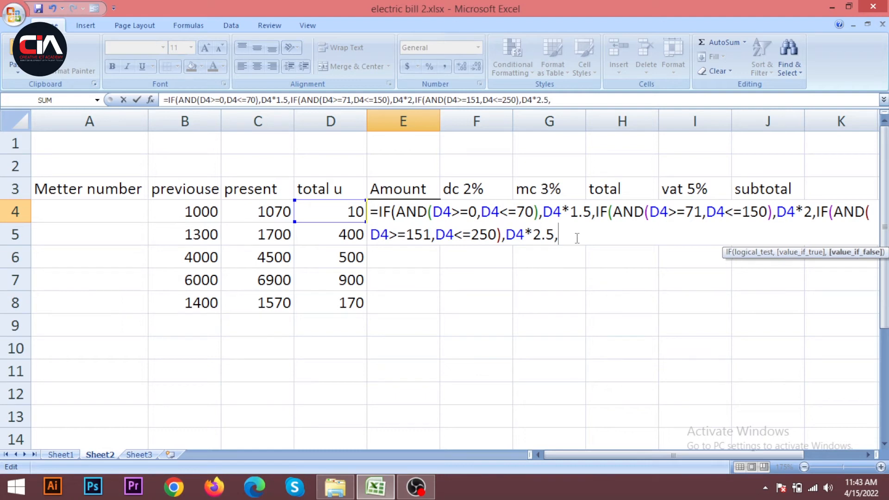
type("IF(AND(D4>=0,D4<=70),D4*1.5,")
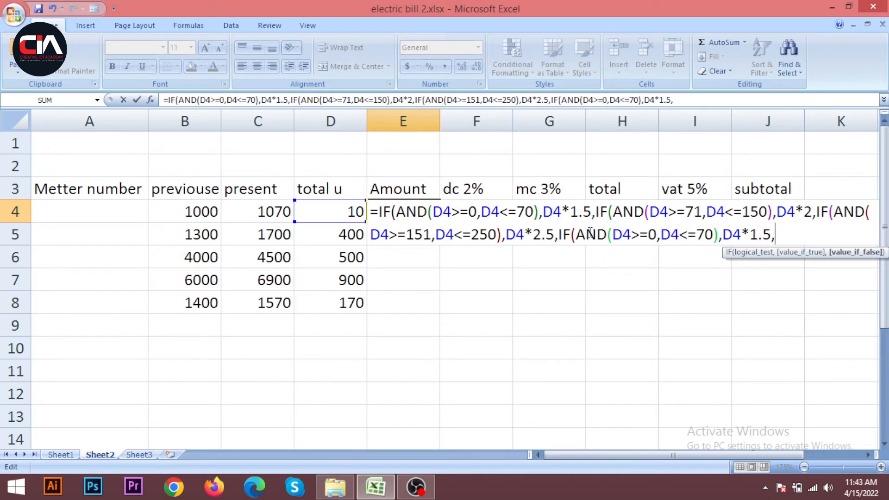
left_click(658, 234)
key("BackSpace")
key("BackSpace")
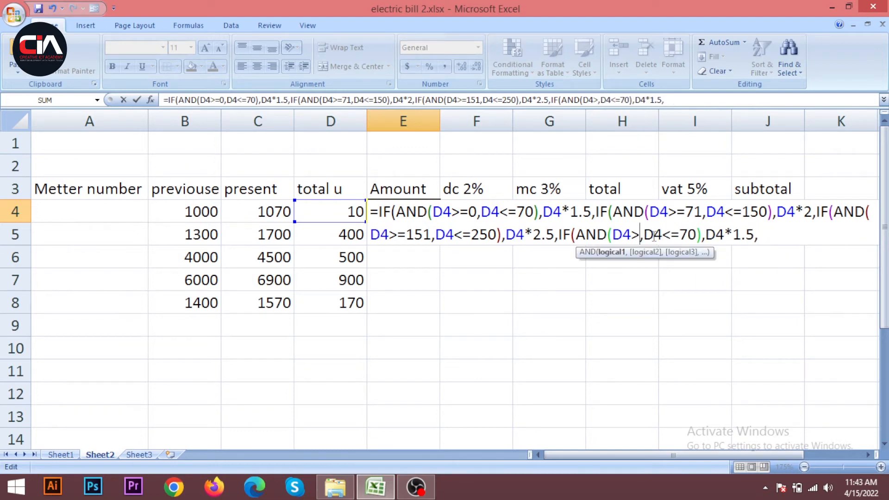
type("=")
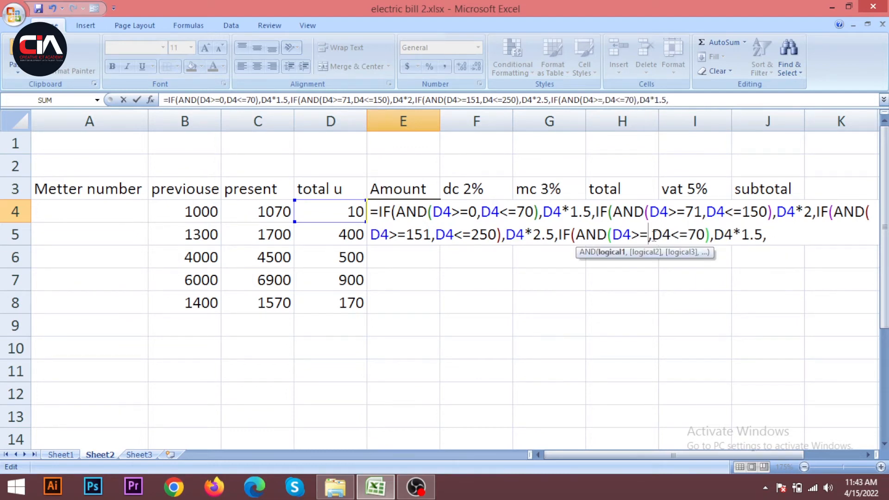
type("251")
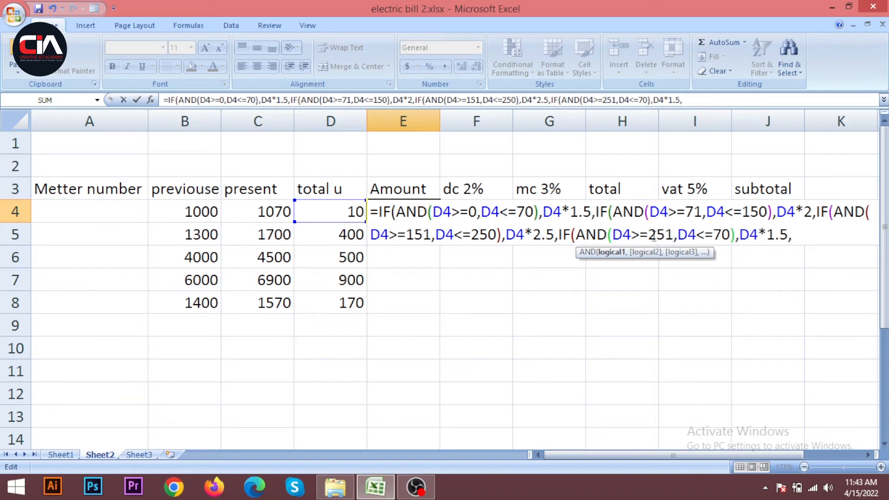
left_click(730, 234)
key("BackSpace")
key("BackSpace")
type("40")
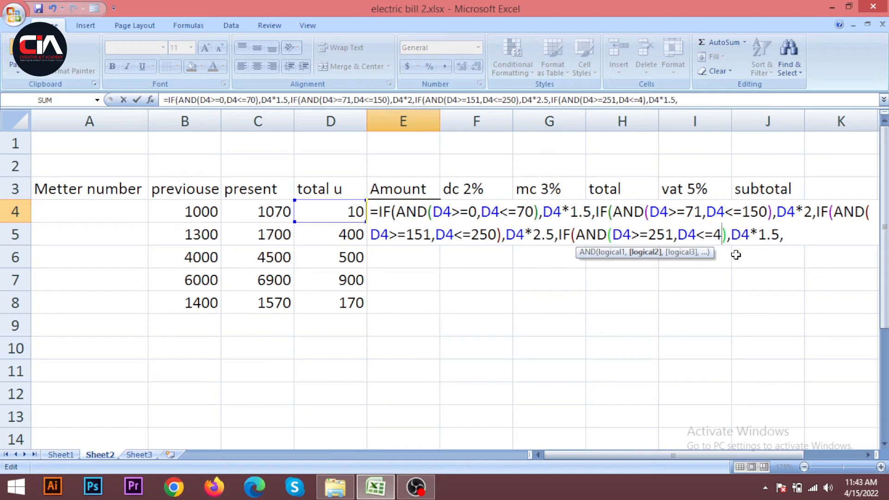
type("0")
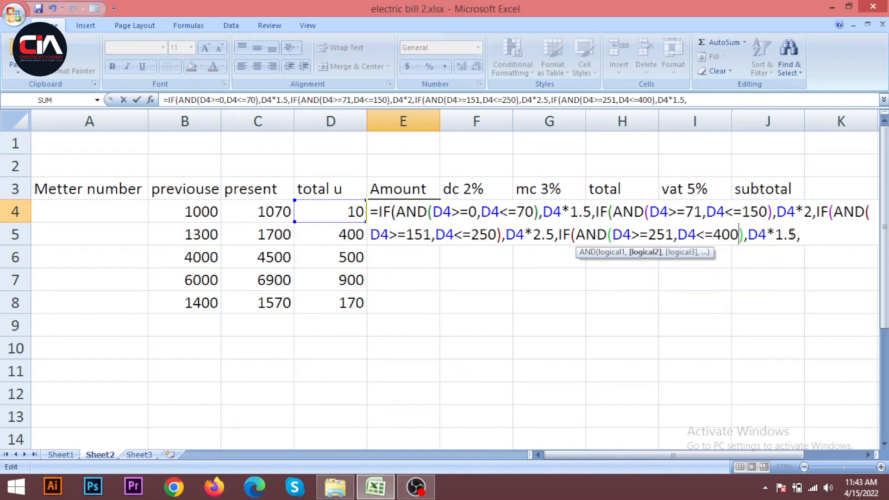
- Change the fourth IF's result in the E4 formula to D4*4
left_click(800, 233)
key("BackSpace")
key("BackSpace")
key("BackSpace")
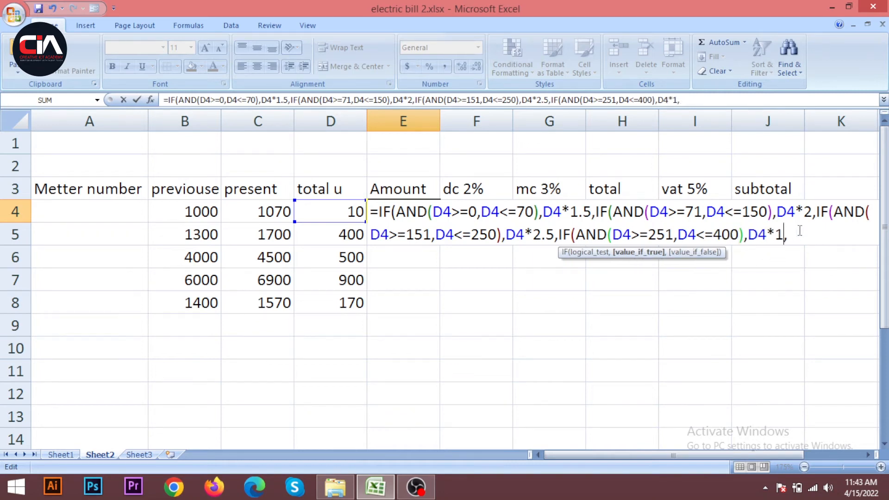
type("4")
- Append a fifth nested IF(AND()) segment to the E4 formula with the range D4>=401 and D4<=500
left_click(806, 233)
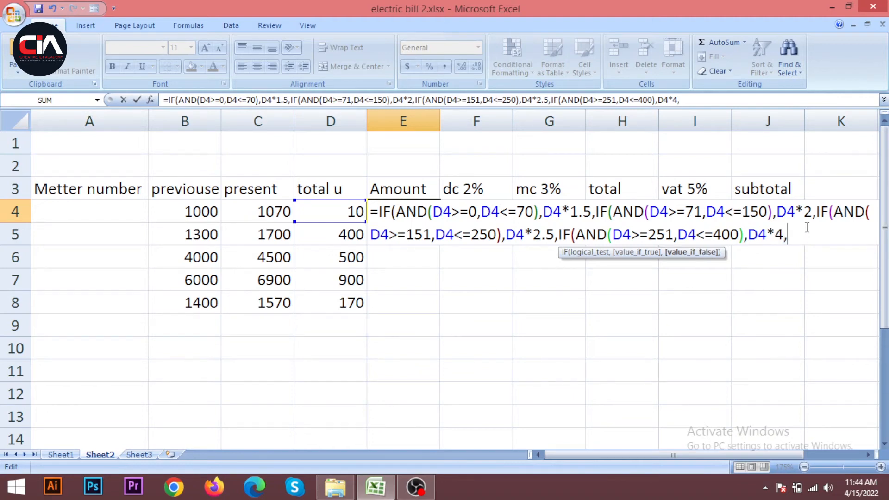
type("IF(AND(D4>=0,D4<=70),D4*1.5,")
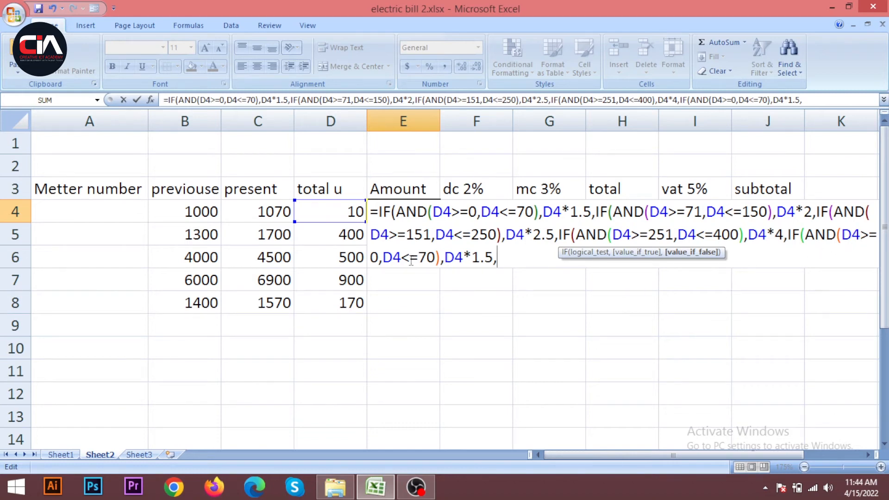
left_click(381, 257)
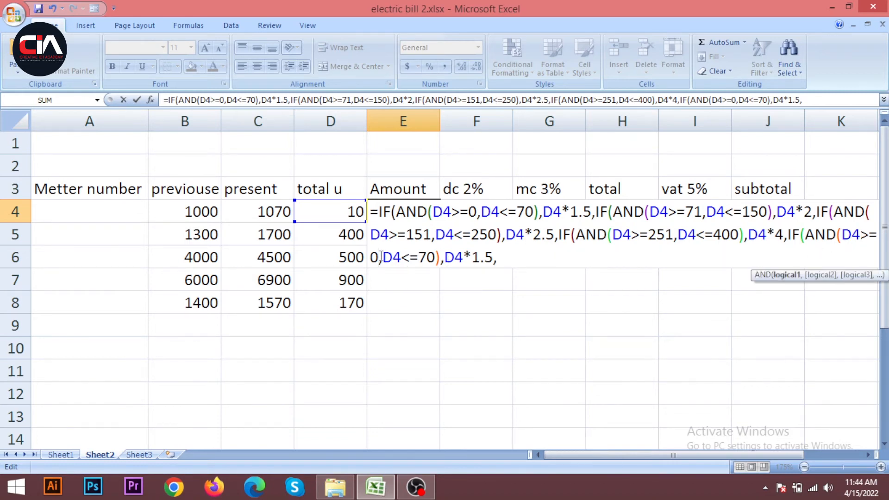
key("BackSpace")
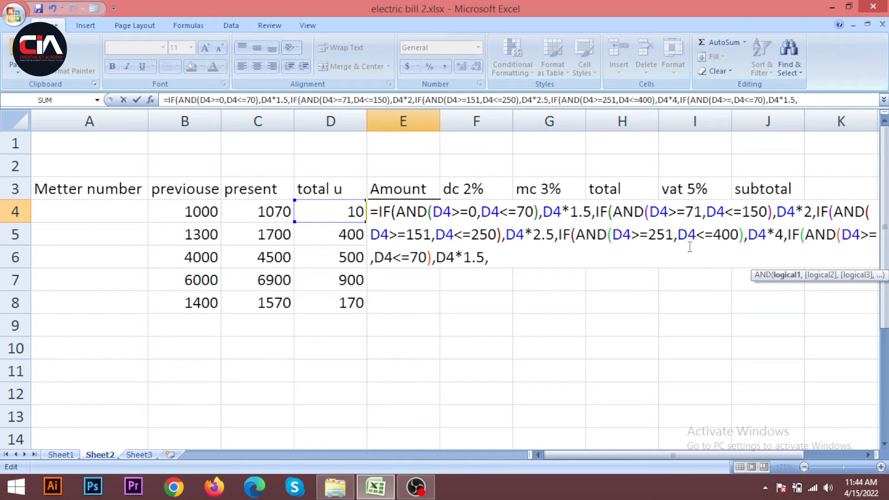
type("401")
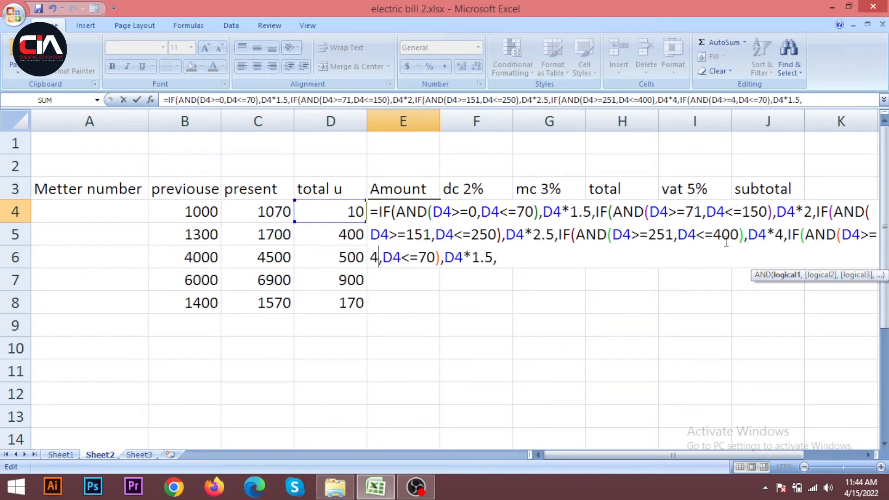
left_click(453, 257)
key("BackSpace")
key("BackSpace")
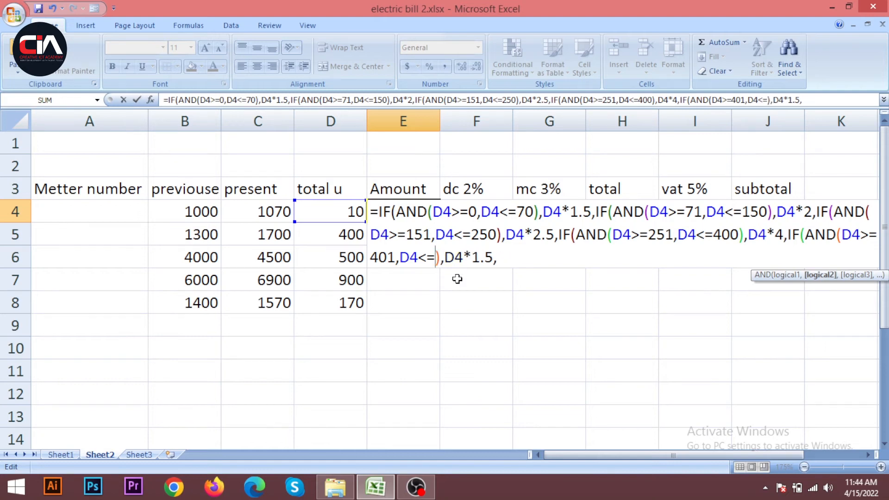
type("500")
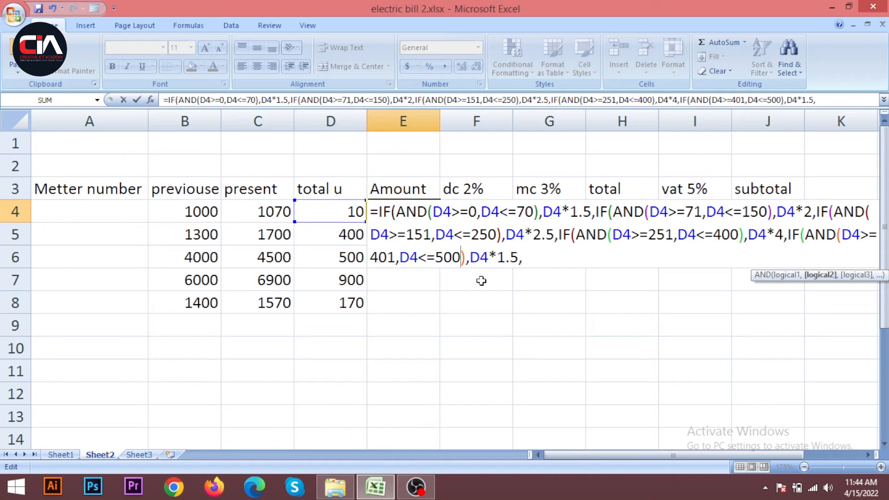
- Change the fifth IF's result in the E4 formula to D4*5
left_click(519, 260)
key("BackSpace")
key("BackSpace")
key("BackSpace")
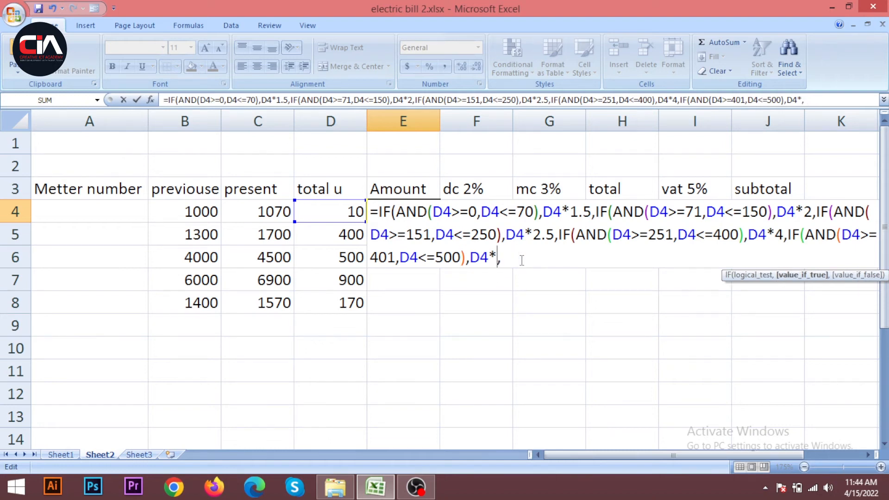
type("5")
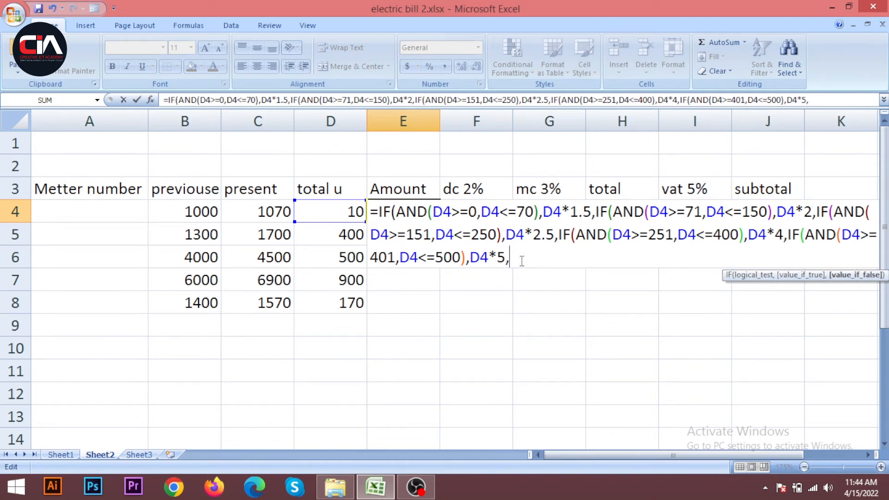
- Append a sixth nested IF(AND()) segment to the E4 formula with D4>=501 as its only condition
type("IF(AND(D4>=0,D4<=70),D4*1.5,")
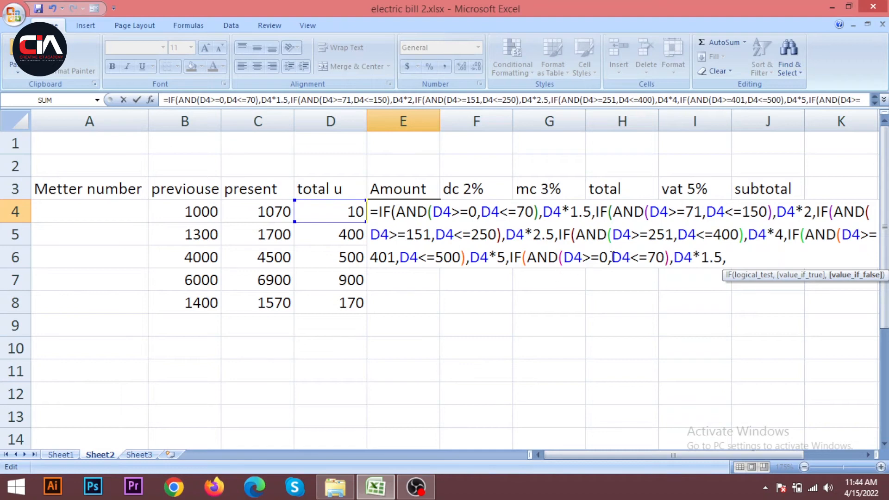
left_click_drag(613, 258, 666, 257)
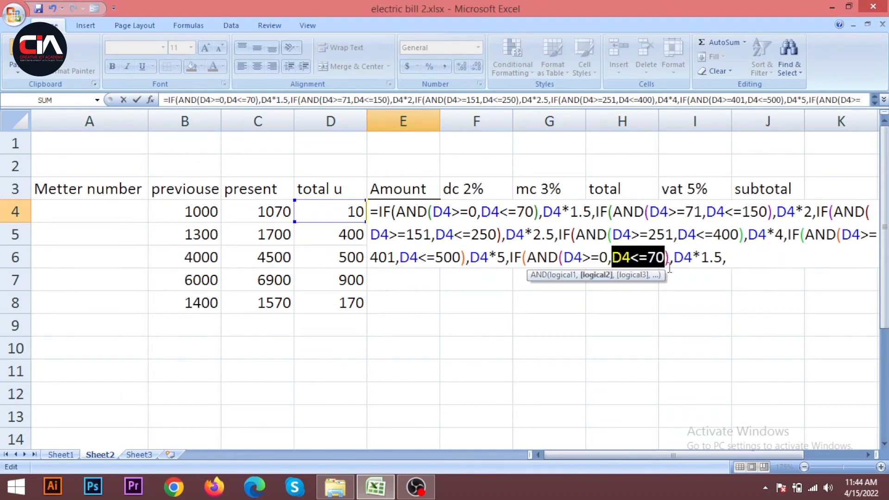
key("Delete")
key("BackSpace")
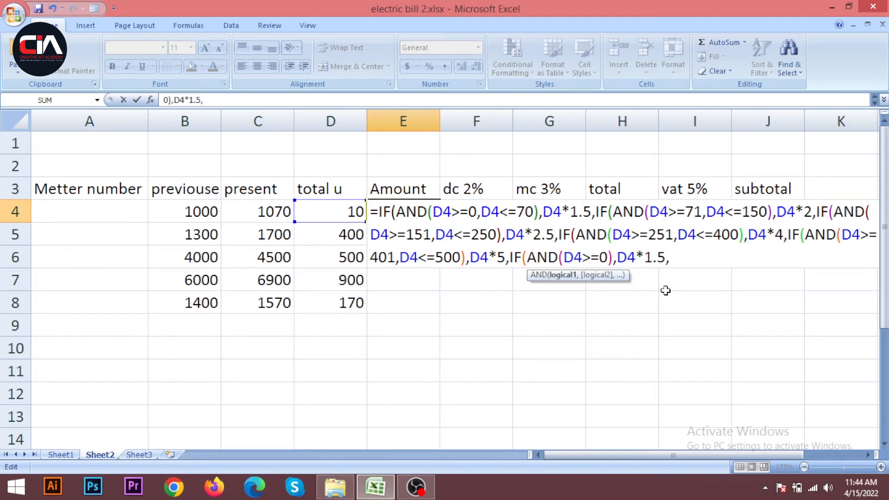
key("BackSpace")
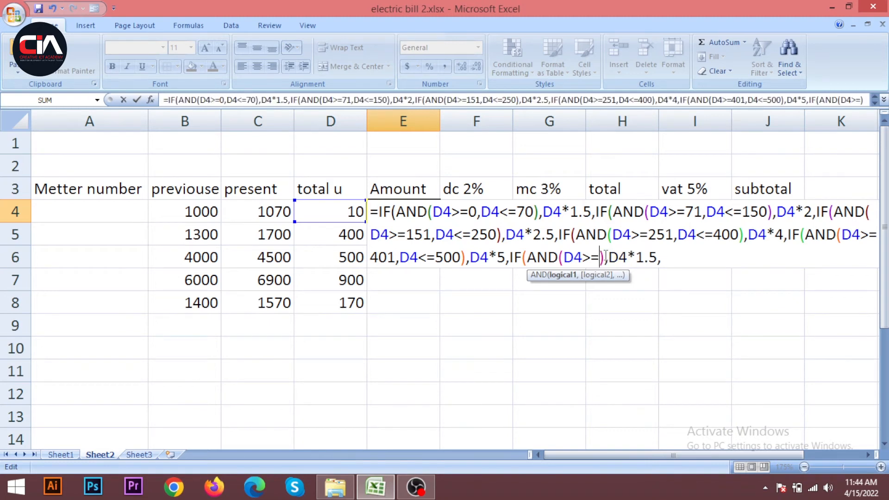
type("501")
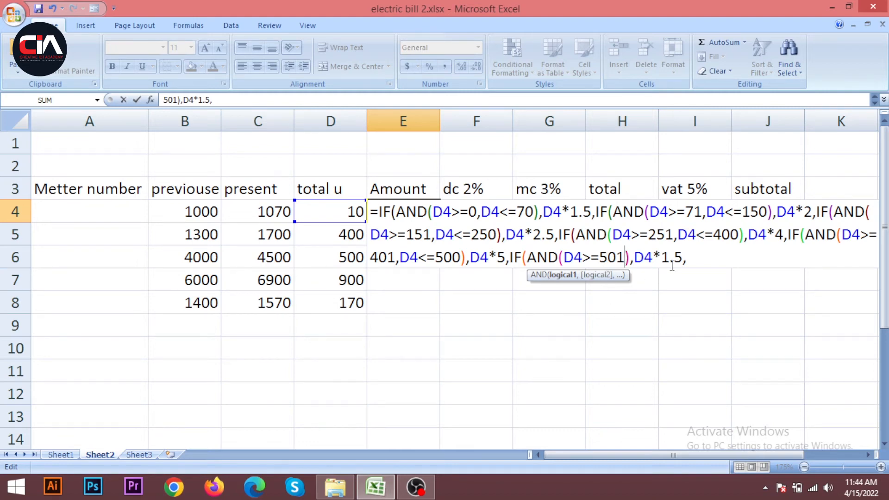
- Change the sixth IF's result in the E4 formula to D4*7
left_click(684, 257)
key("Left")
key("BackSpace")
key("BackSpace")
key("BackSpace")
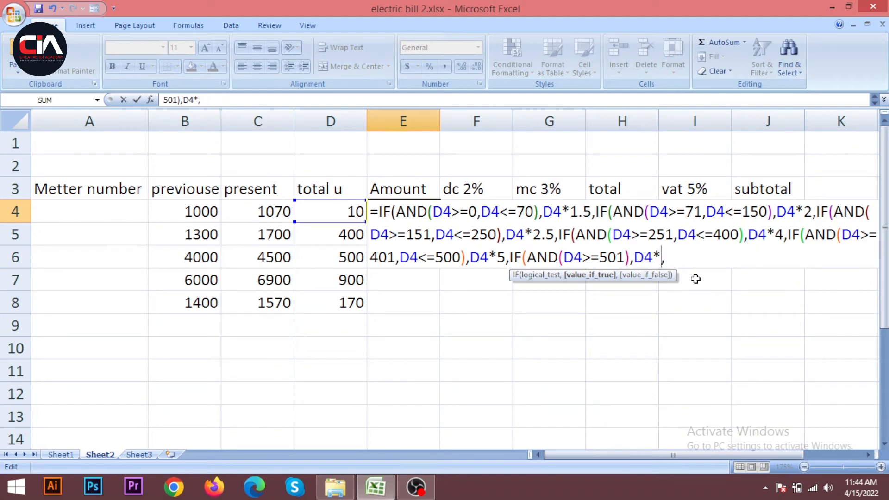
type("7")
- Replace the trailing comma after D4*7 in the E4 formula with six closing parentheses to close all nested IFs
left_click(692, 258)
key("BackSpace")
type(")")
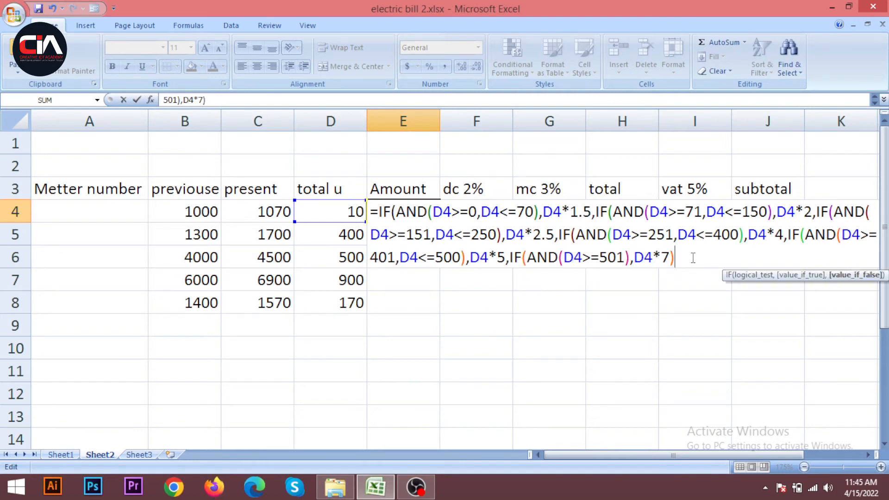
type("))))")
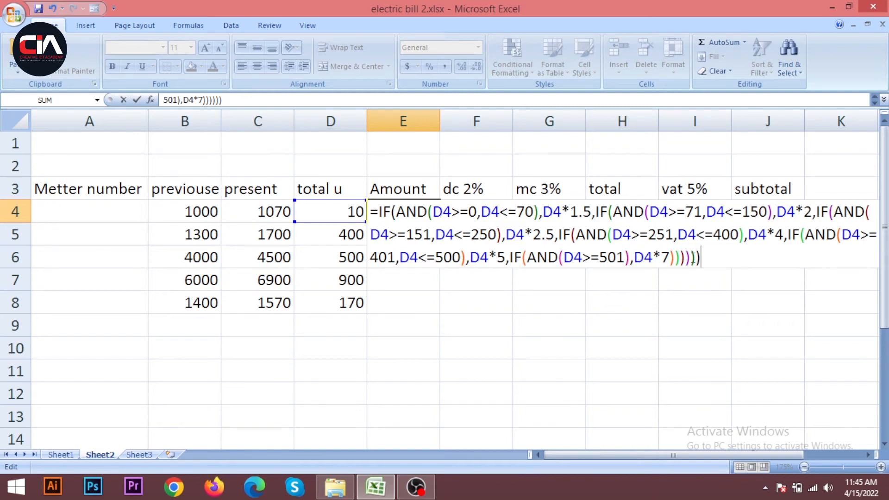
- Confirm the nested IF formula in E4 and test it by entering 70, 100 and finally 400 as total units in D4
key("Return")
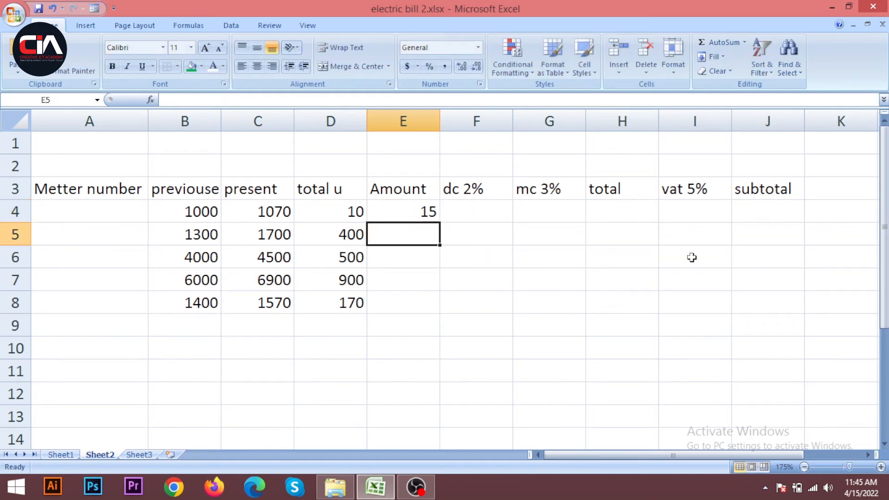
left_click(351, 213)
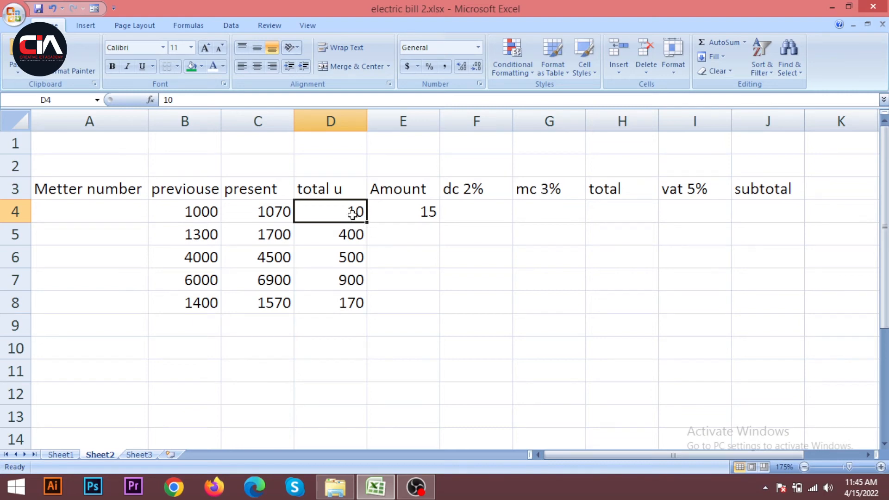
type("70")
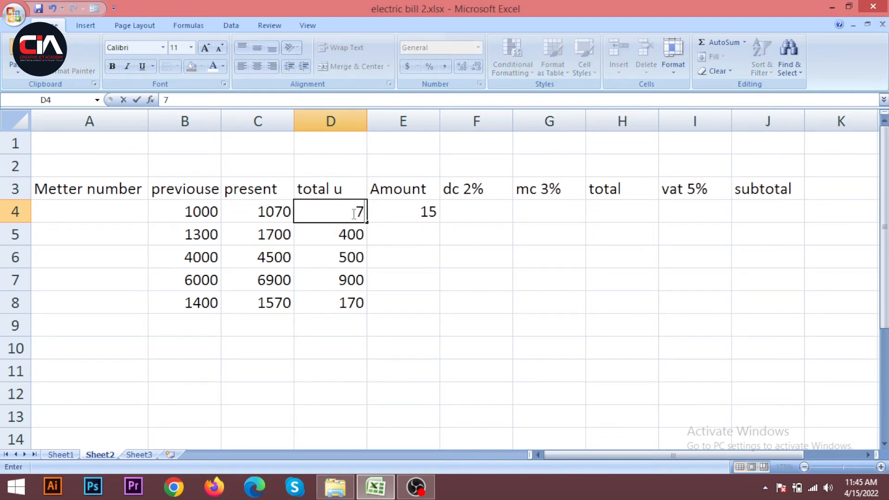
left_click(419, 234)
left_click(349, 210)
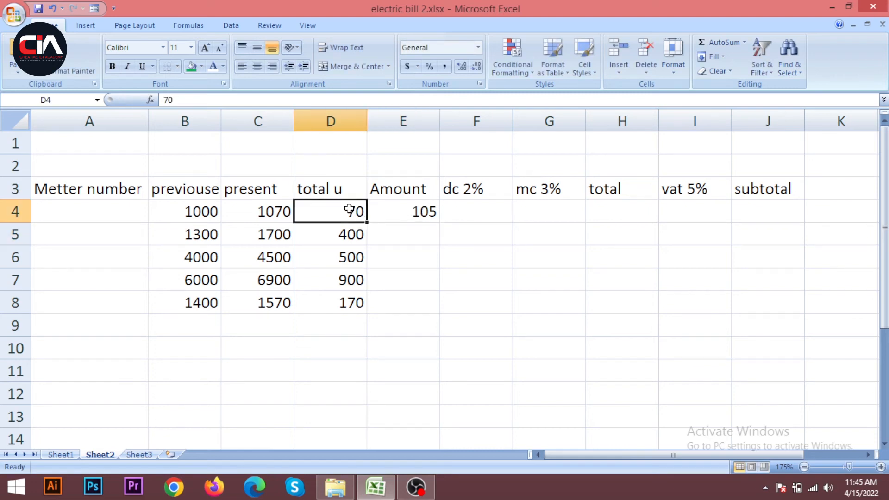
type("100")
left_click(417, 245)
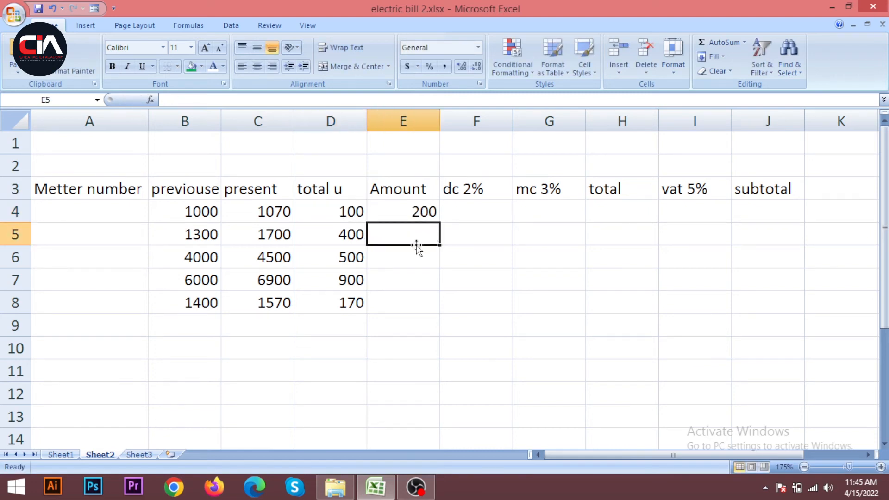
left_click(338, 207)
type("400")
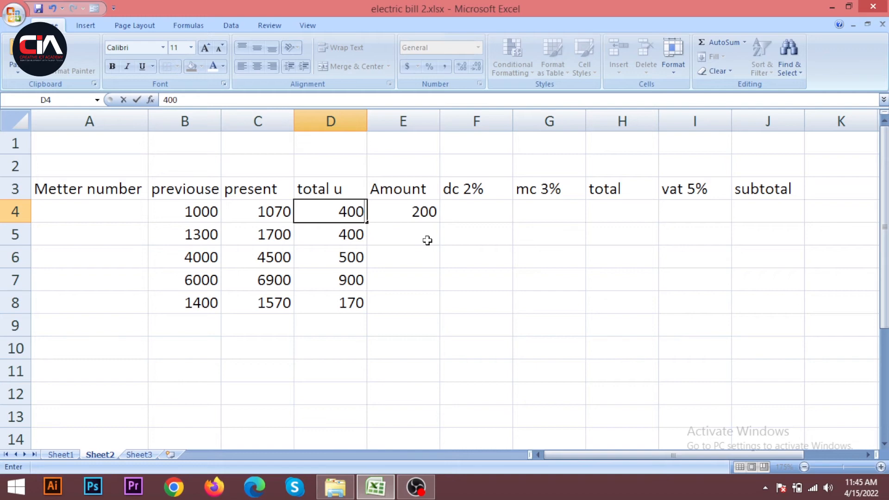
left_click(425, 240)
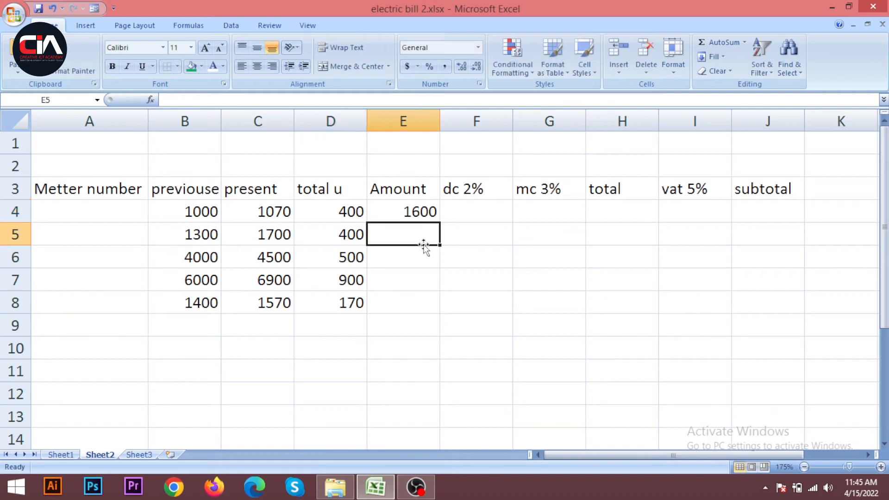
- Review the nested IF formula in E4 and fill it down the Amount column through E8
double_click(405, 210)
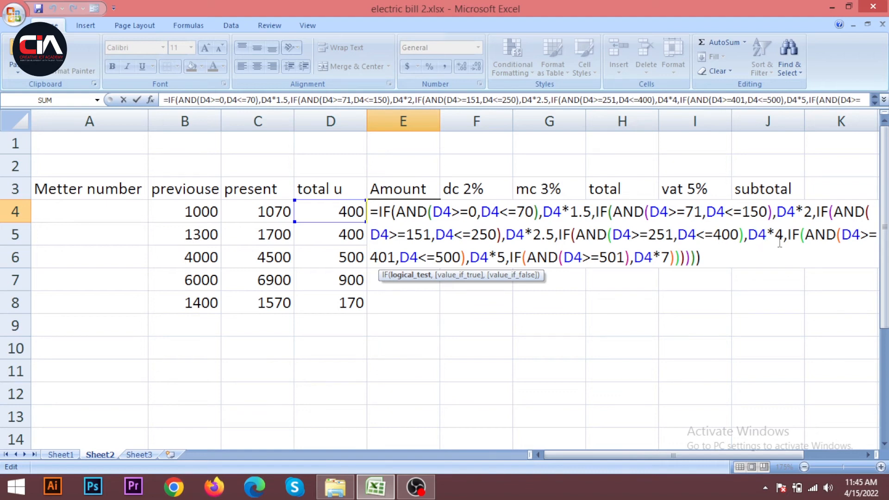
key("Return")
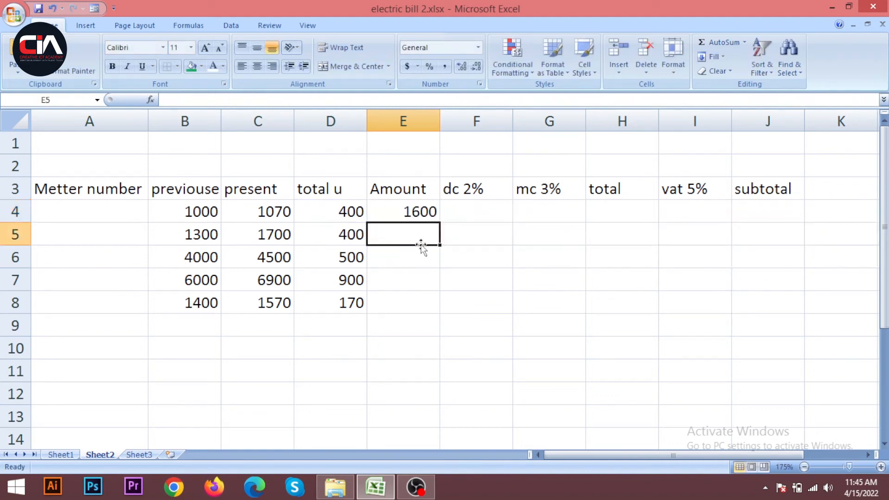
left_click(358, 213)
left_click(426, 218)
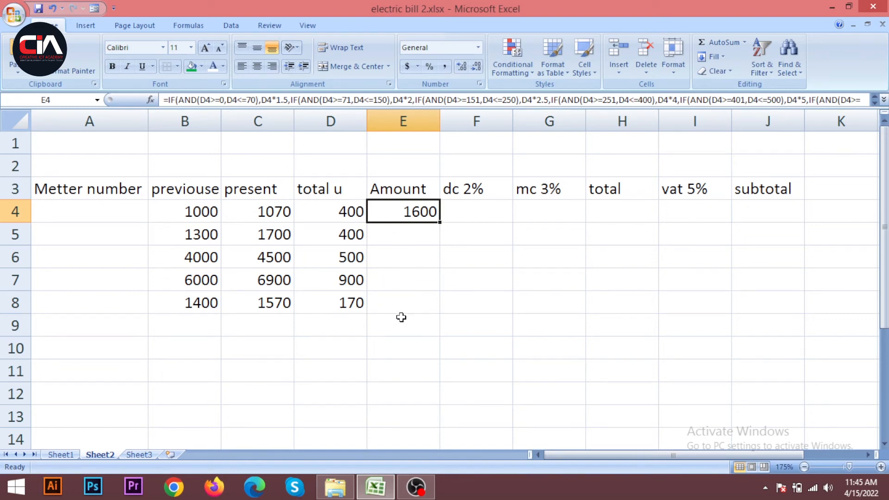
left_click_drag(439, 222, 441, 309)
left_click(514, 302)
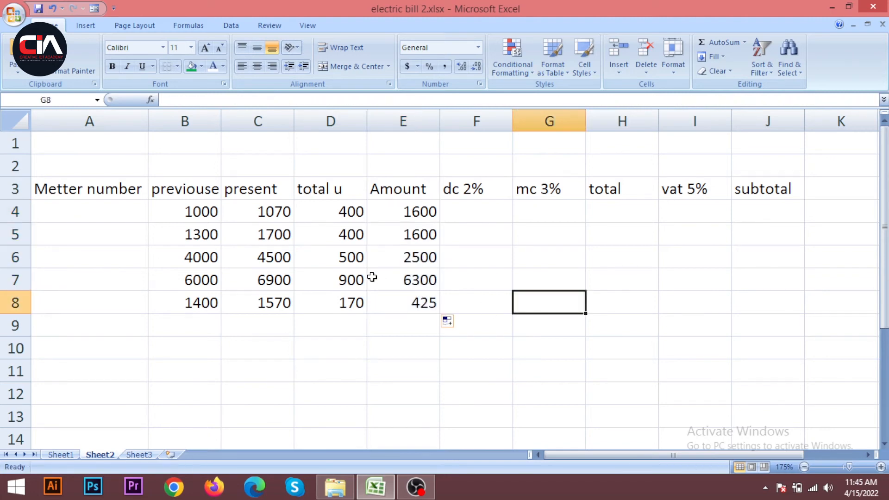
- Enter 900 in E11 and 7 in F11 as scratch values for checking the row 7 amount
left_click(353, 280)
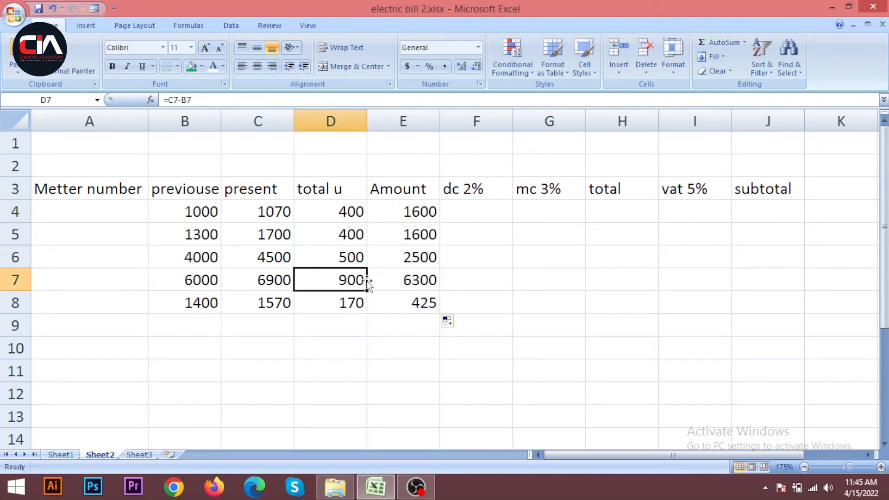
left_click(415, 284)
left_click(389, 369)
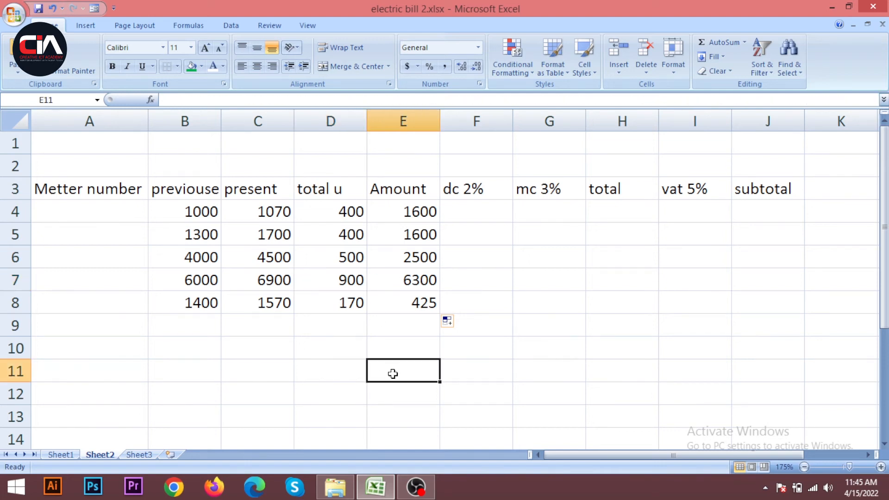
type("900")
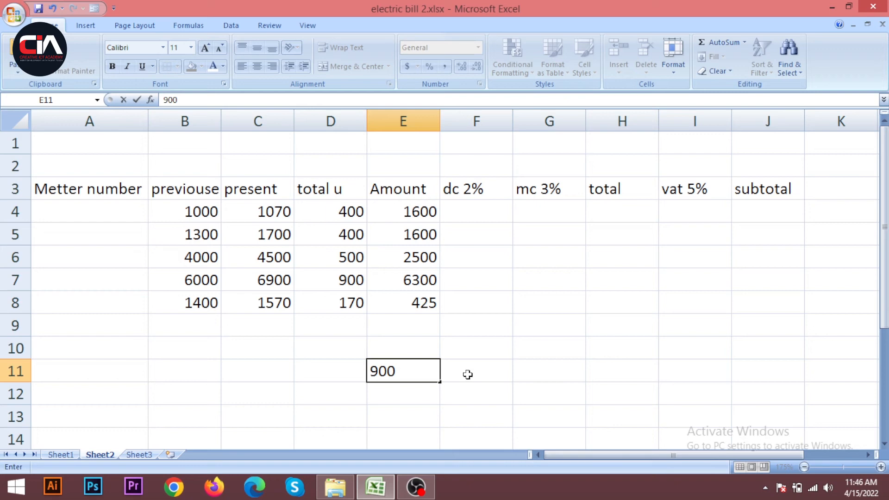
left_click(467, 375)
type("=")
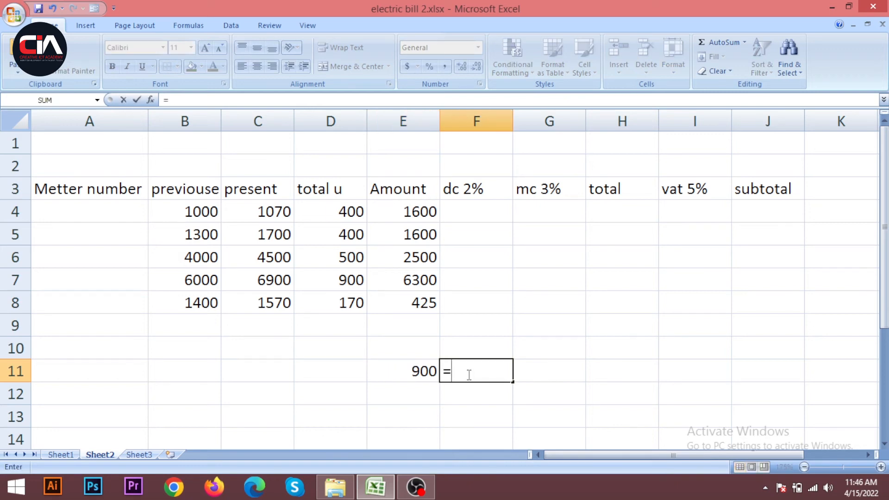
key("BackSpace")
type("7")
- Multiply the scratch values in G11 with =E11*F11 and compare the result with the amount in E7
left_click(553, 372)
type("=")
left_click(410, 371)
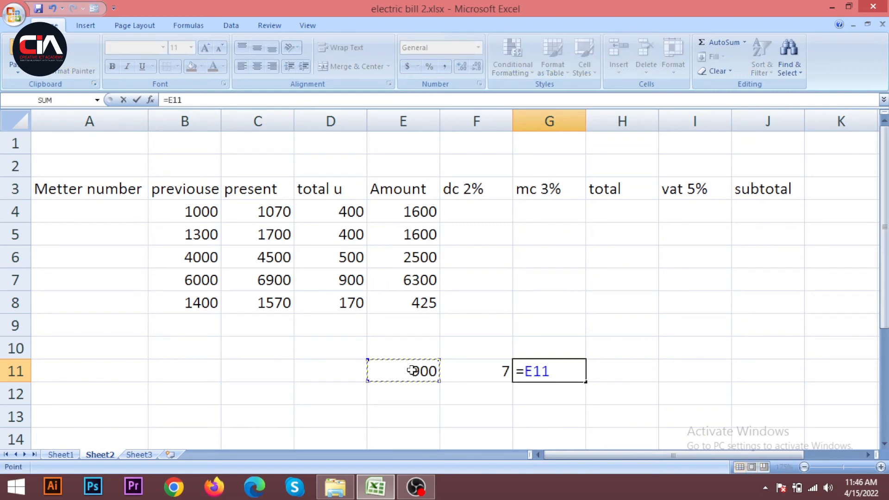
type("*")
left_click(496, 369)
key("Return")
left_click(546, 377)
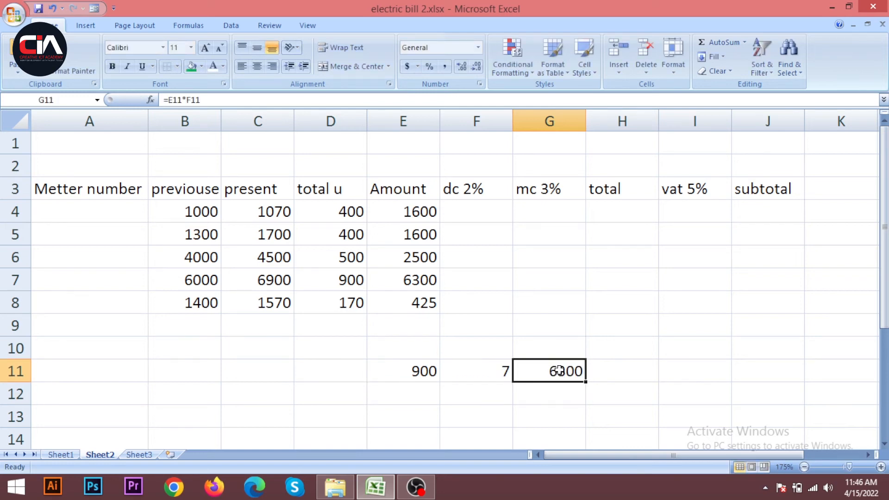
left_click(419, 285)
- Clear the scratch calculation from E11:G11
left_click_drag(423, 371, 557, 374)
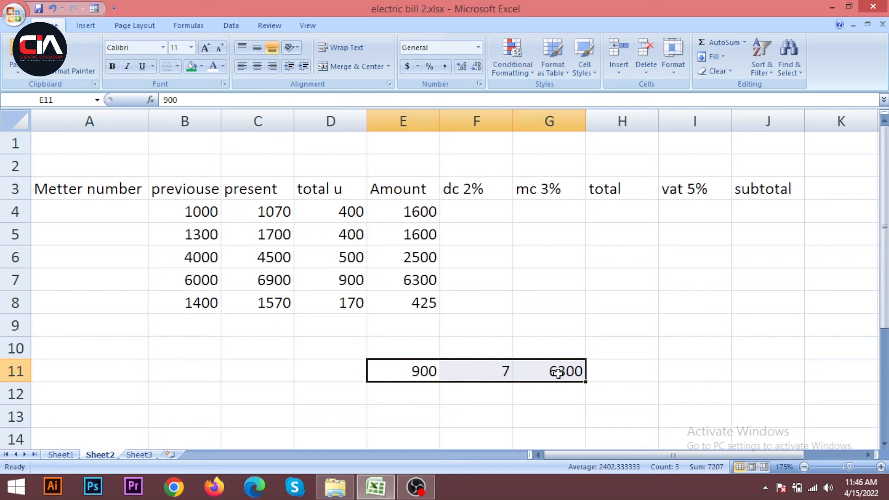
key("Delete")
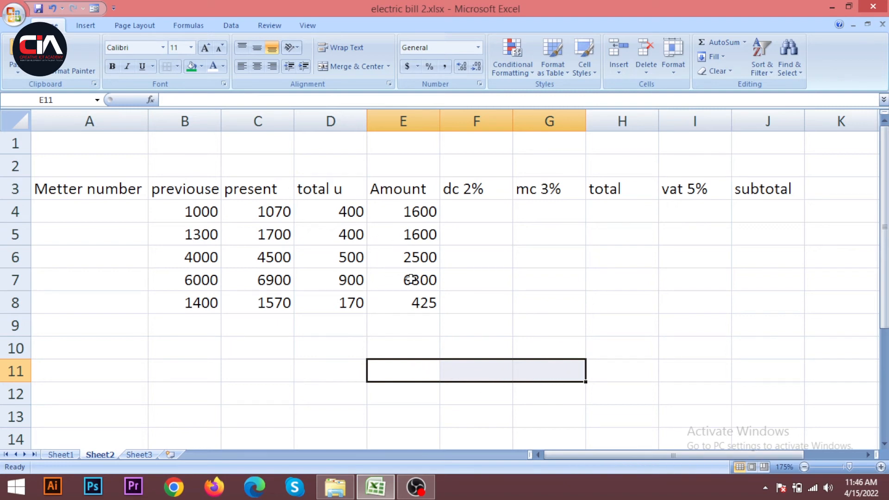
left_click(478, 369)
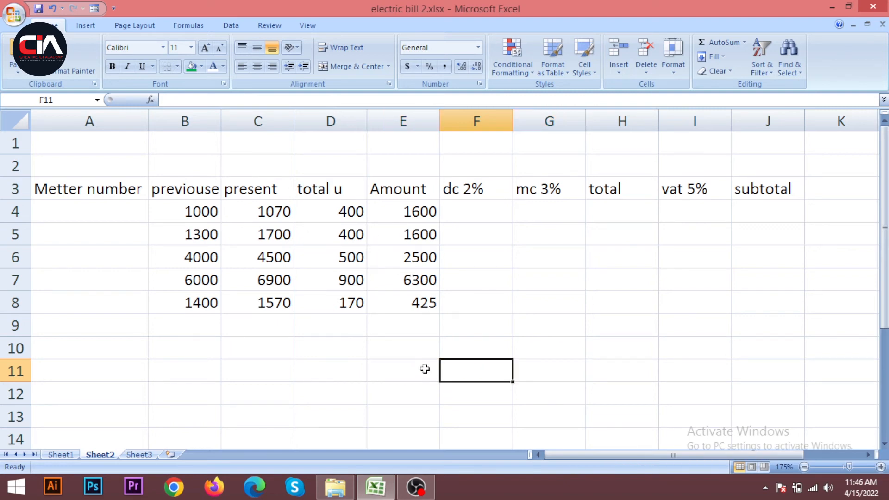
- Calculate the 2% dc charge in F4 with the formula =E4*2%
left_click(495, 214)
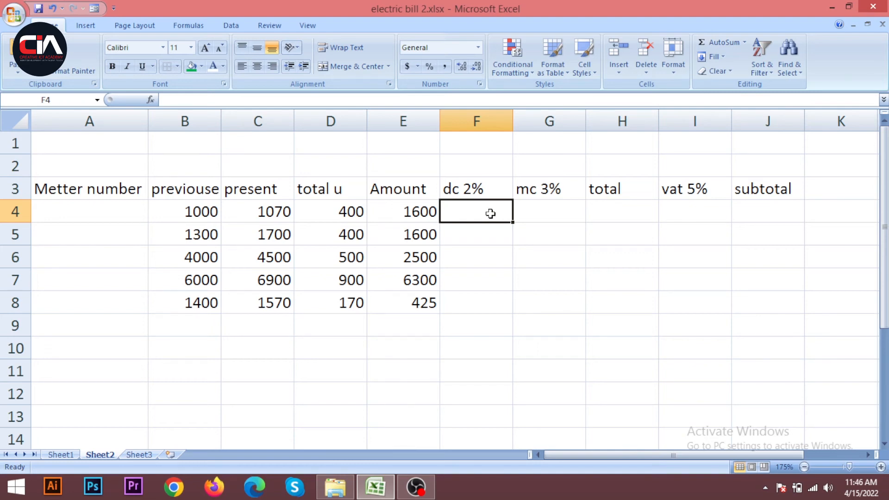
left_click_drag(424, 211, 420, 233)
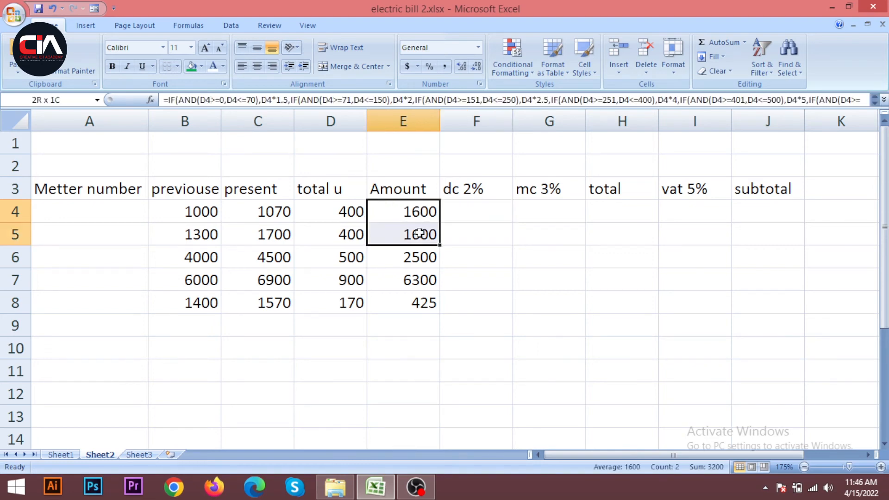
left_click(472, 214)
type("=")
left_click(402, 214)
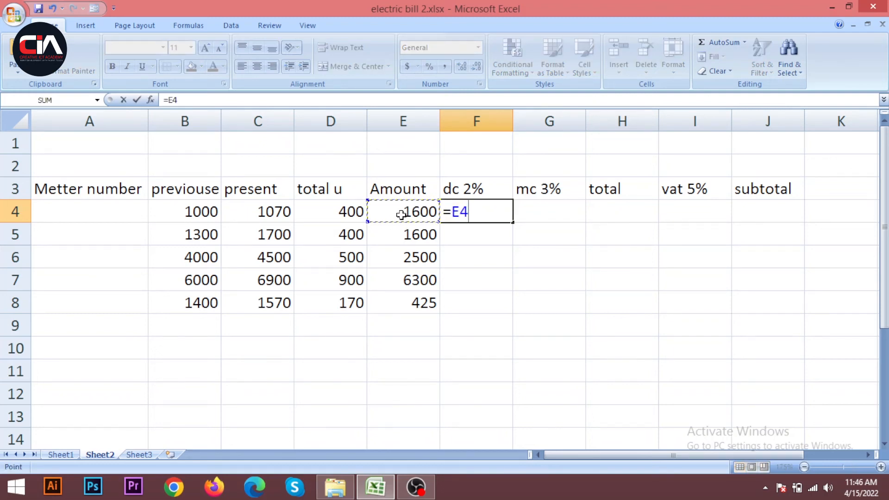
type("*2%")
key("Return")
- Calculate the 3% mc charge in G4 with the formula =E4*3%
left_click(561, 215)
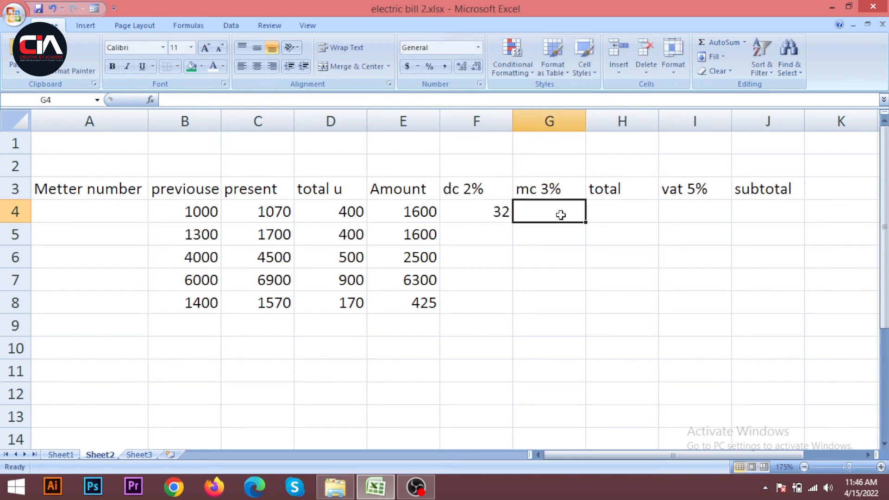
type("=")
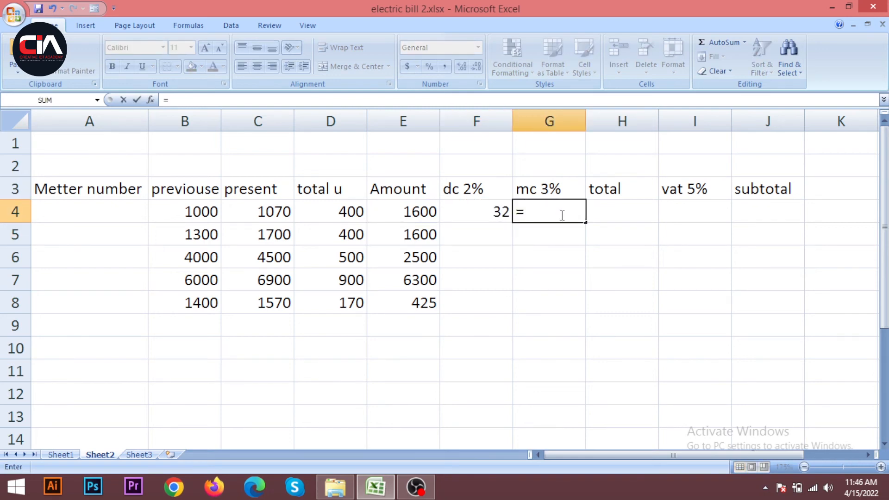
left_click(423, 209)
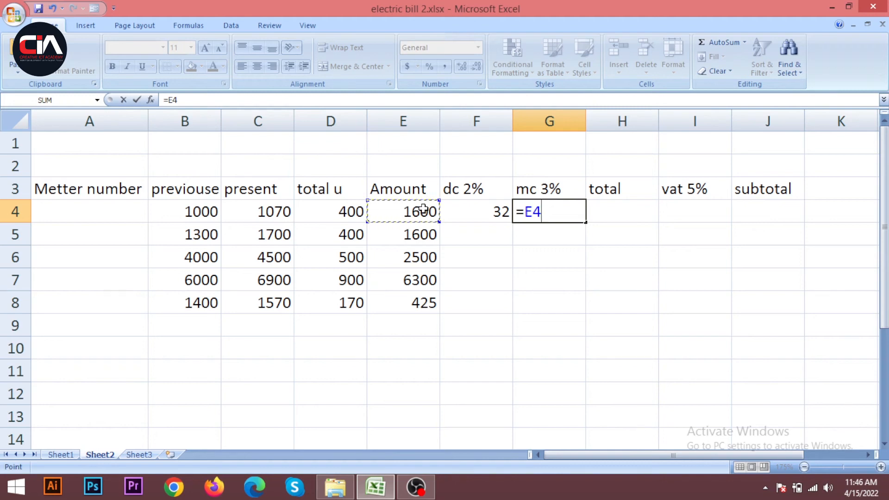
type("*3%")
key("Return")
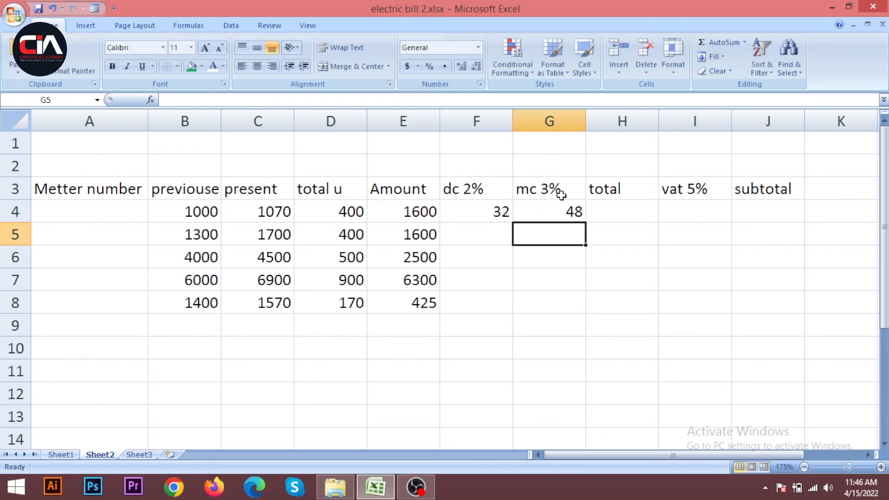
- Fill the dc and mc charge formulas from F4 and G4 down through row 8
left_click(606, 208)
left_click(492, 211)
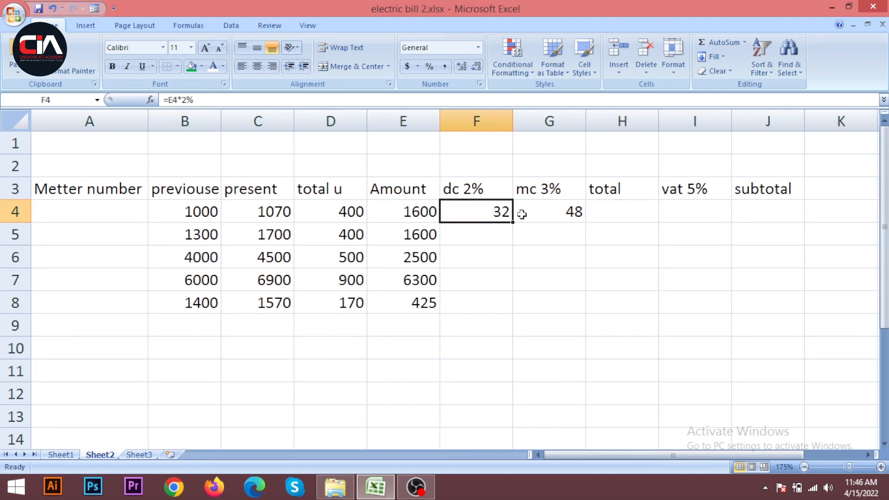
left_click_drag(513, 222, 513, 308)
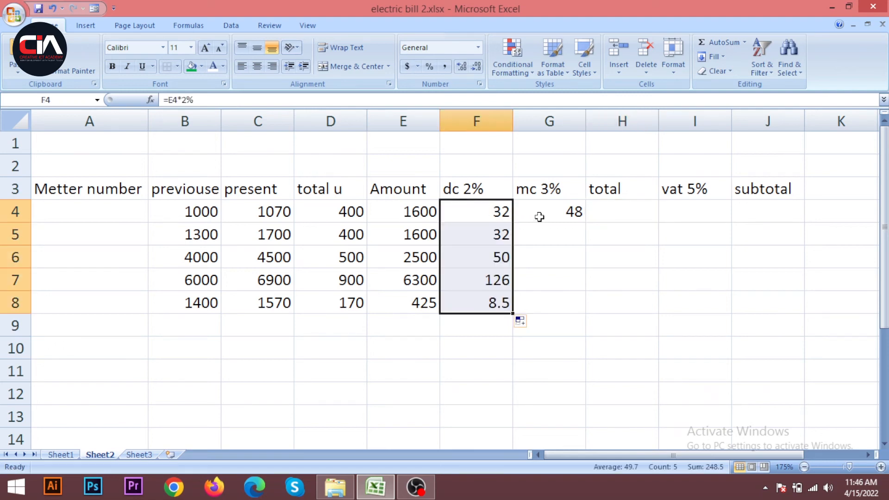
left_click(544, 215)
left_click_drag(586, 222, 585, 308)
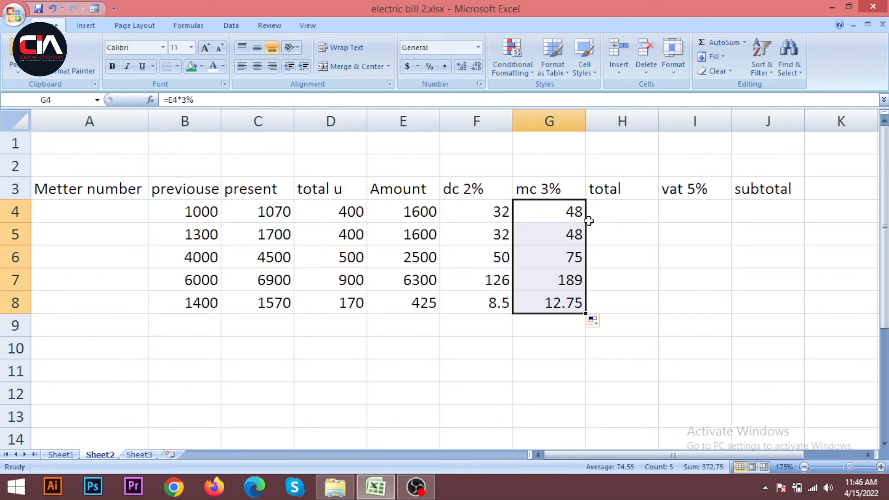
- Calculate the total in H4 by summing the amount and both charges with =sum(E4:G4)
left_click(621, 208)
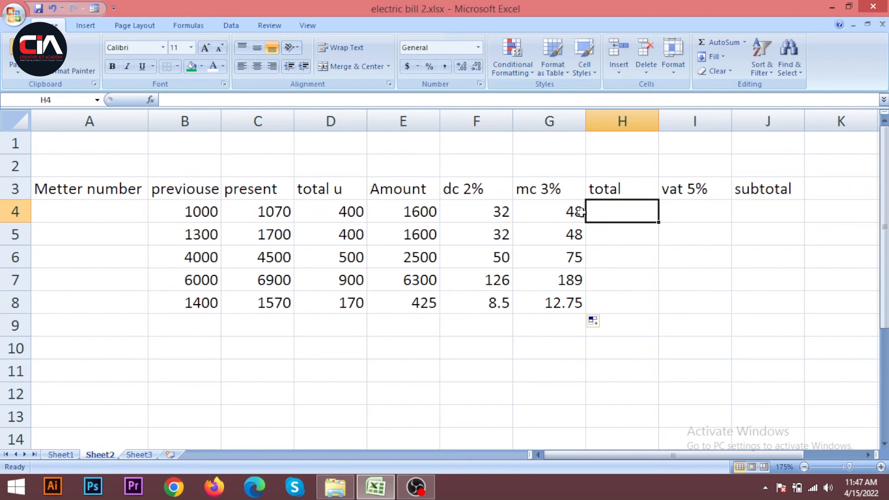
type("=")
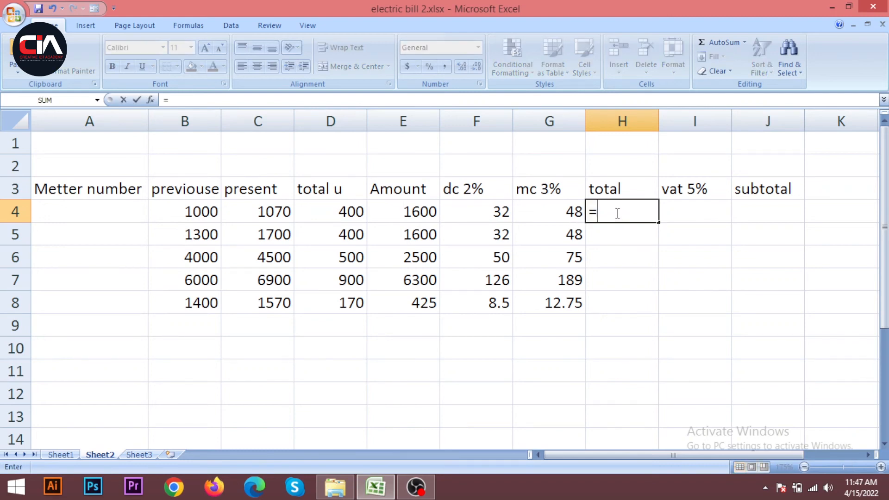
type("sum(")
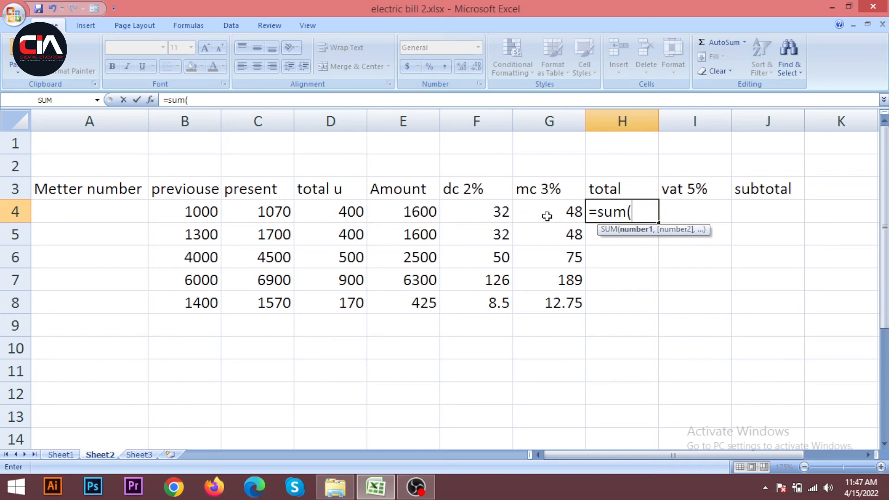
left_click_drag(408, 218, 558, 214)
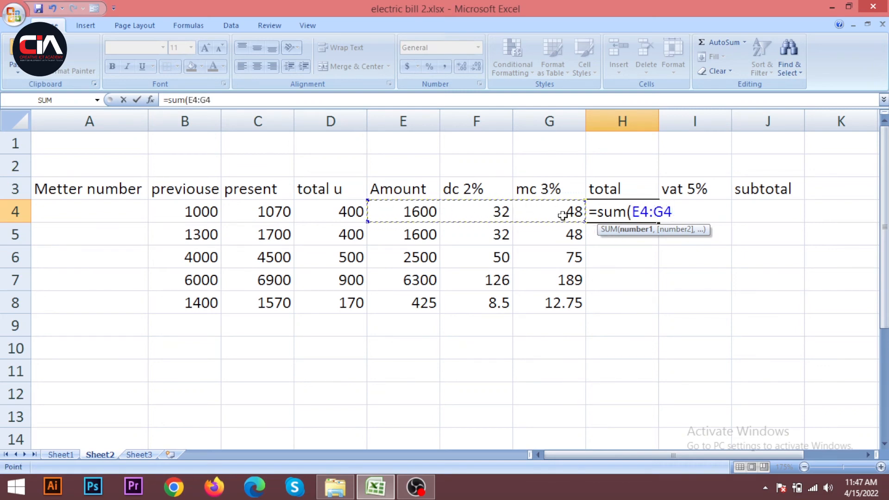
type(")")
key("Return")
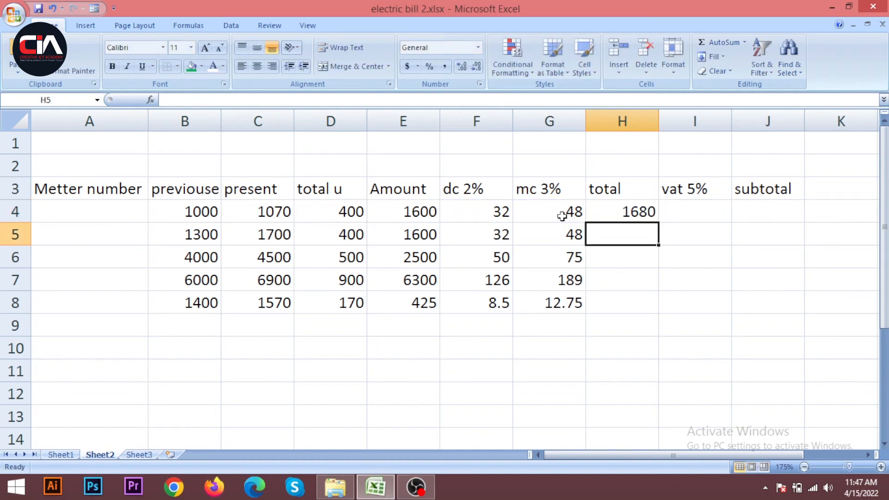
- Fill the total formula from H4 down through row 8
left_click(612, 214)
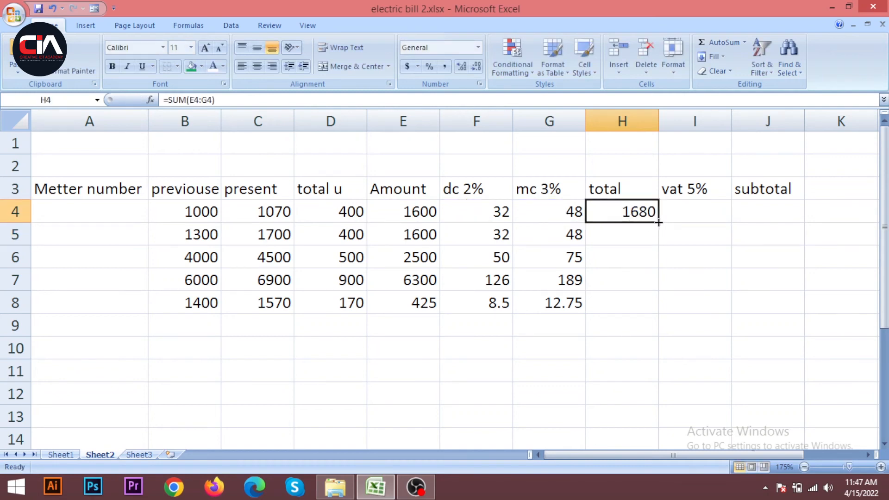
left_click_drag(658, 222, 658, 314)
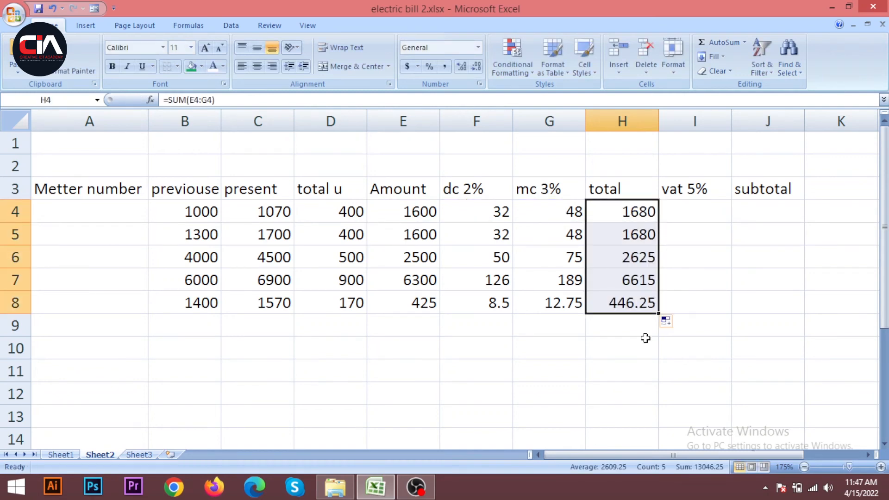
left_click(706, 208)
- Calculate the 5% VAT in I4 from the total with the formula =H4*5%
left_click(620, 215)
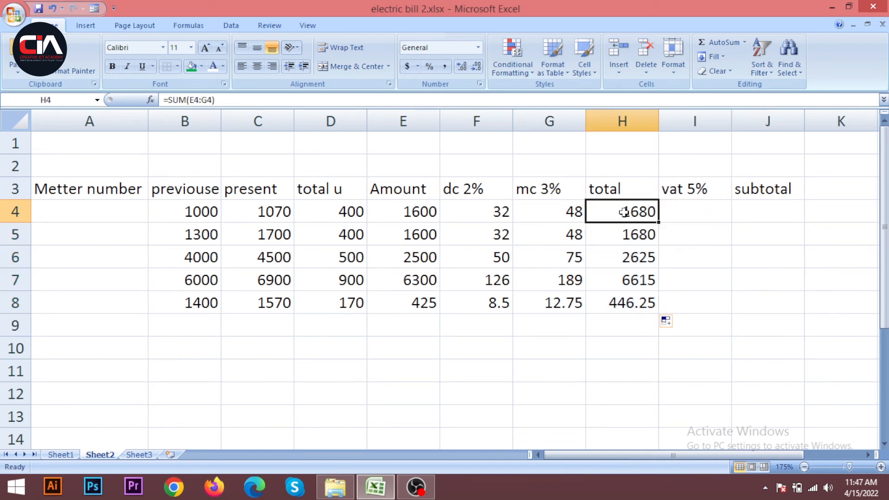
left_click(691, 211)
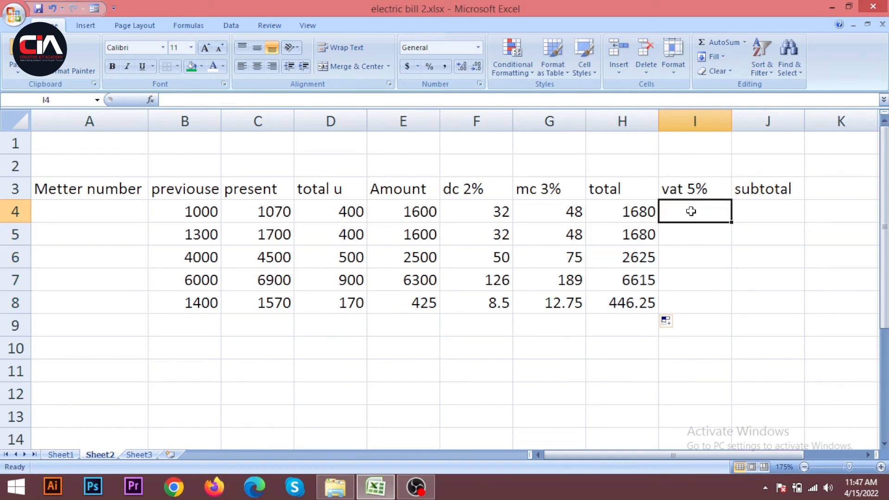
type("=")
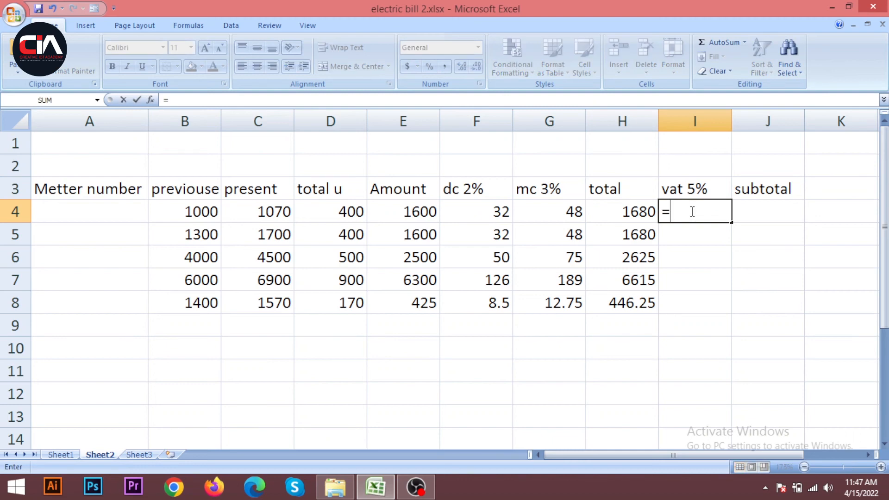
left_click(633, 213)
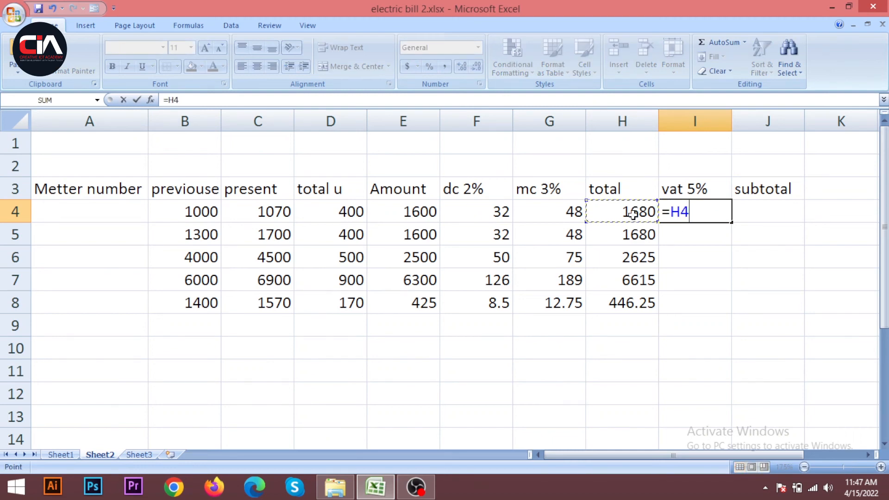
type("*5%")
key("Return")
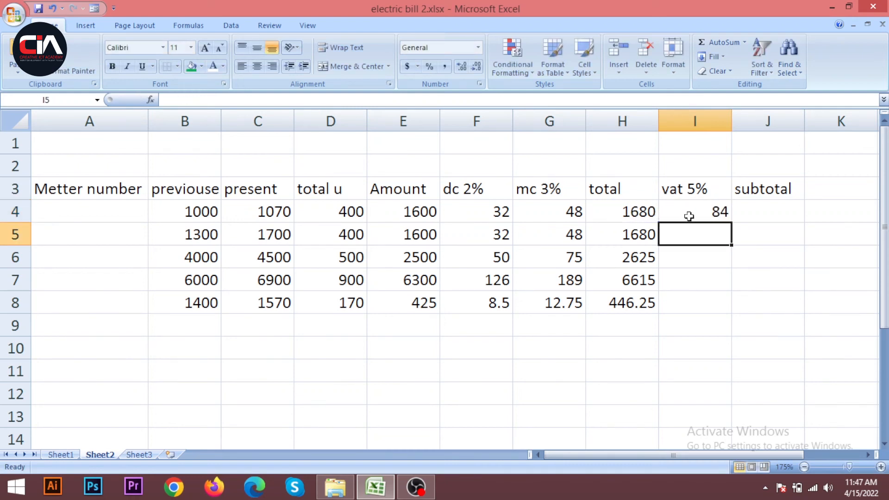
- Calculate the subtotal in J4 by adding the total and VAT with =sum(H4+I4)
left_click(715, 214)
left_click(772, 214)
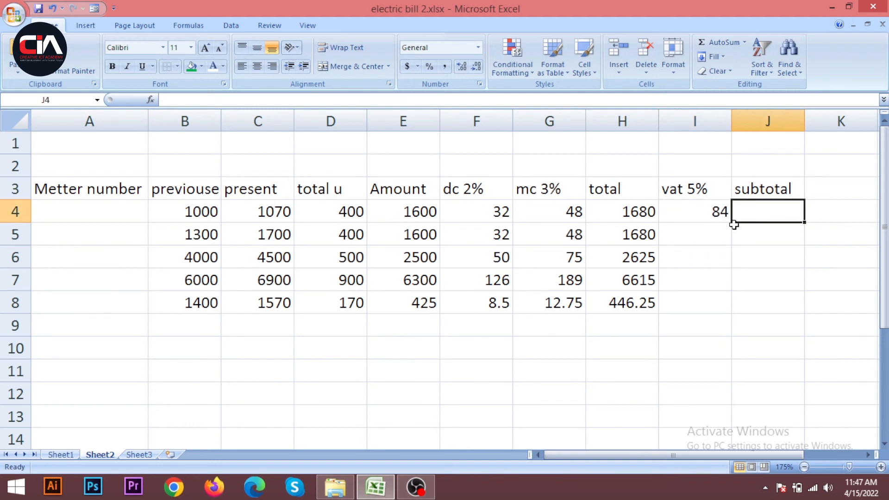
left_click(717, 235)
left_click(778, 214)
left_click(770, 234)
type("=")
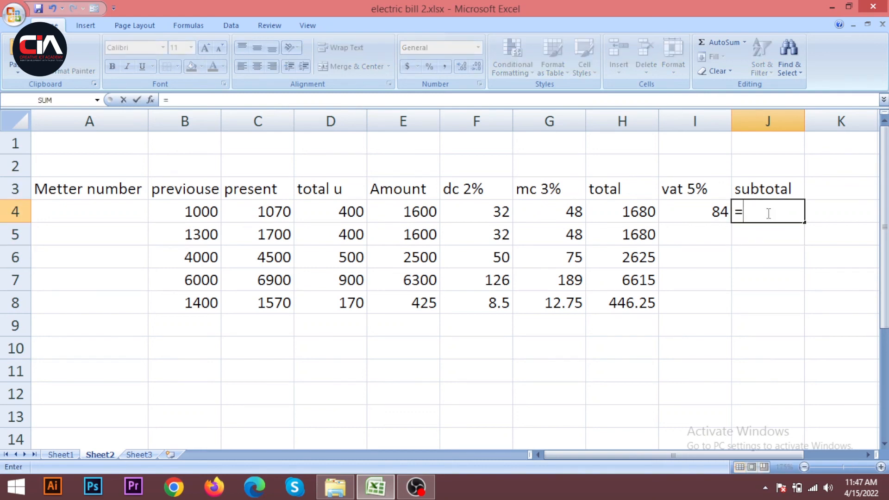
type("sum(")
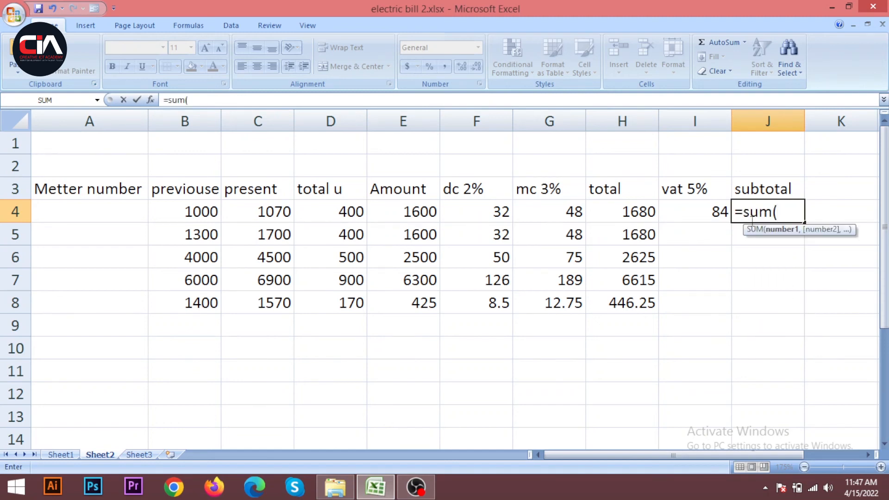
left_click(644, 212)
type("+")
left_click(706, 212)
key("Return")
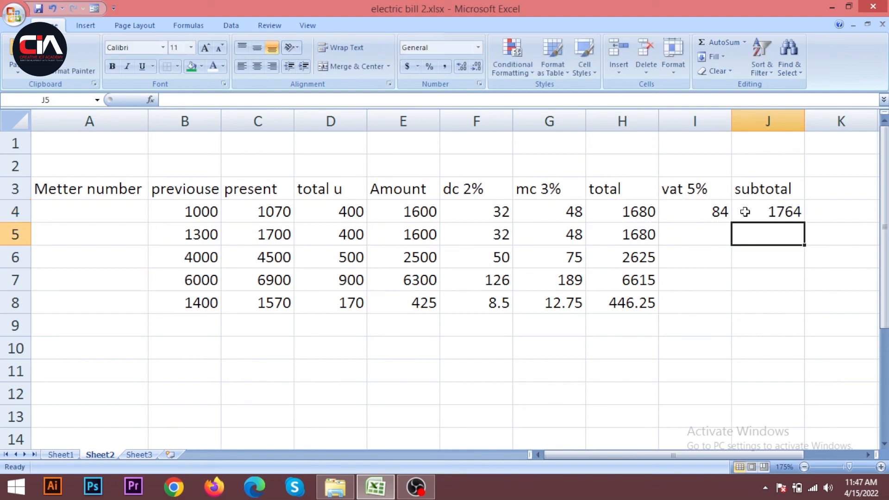
- Fill the VAT and subtotal formulas from I4 and J4 down through row 8
left_click(721, 211)
double_click(731, 224)
left_click(768, 212)
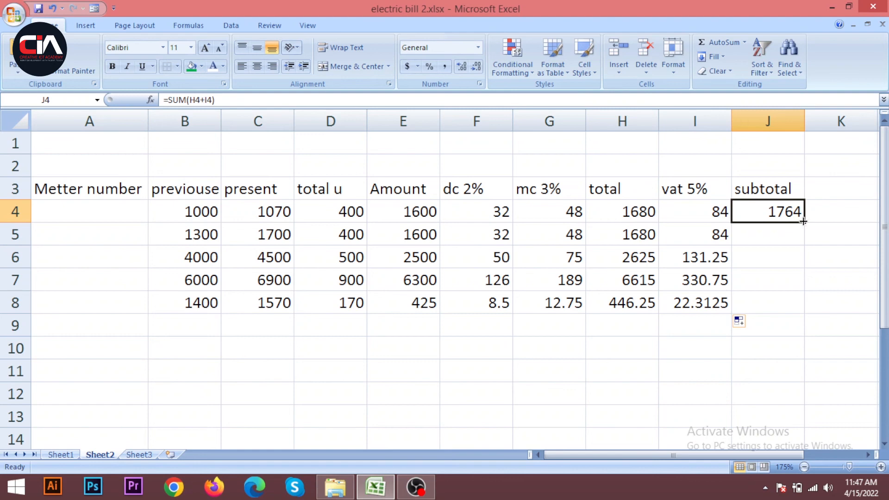
double_click(804, 222)
left_click(819, 271)
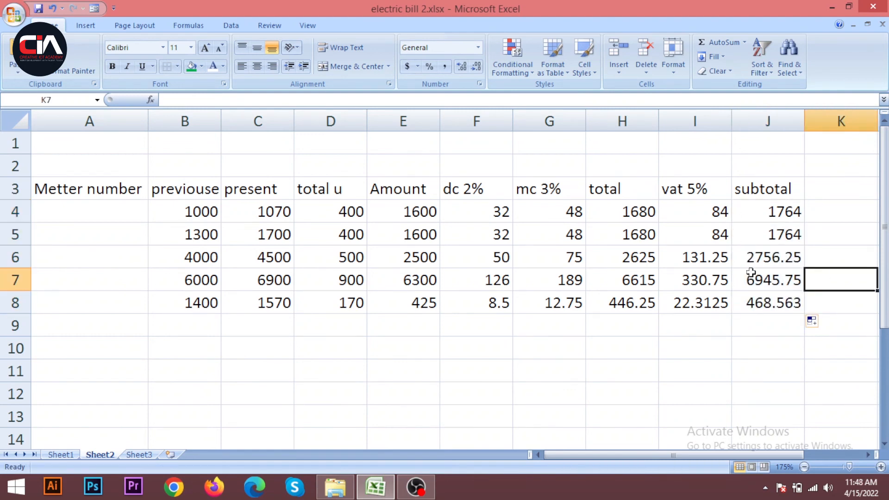
left_click(793, 213)
left_click(482, 49)
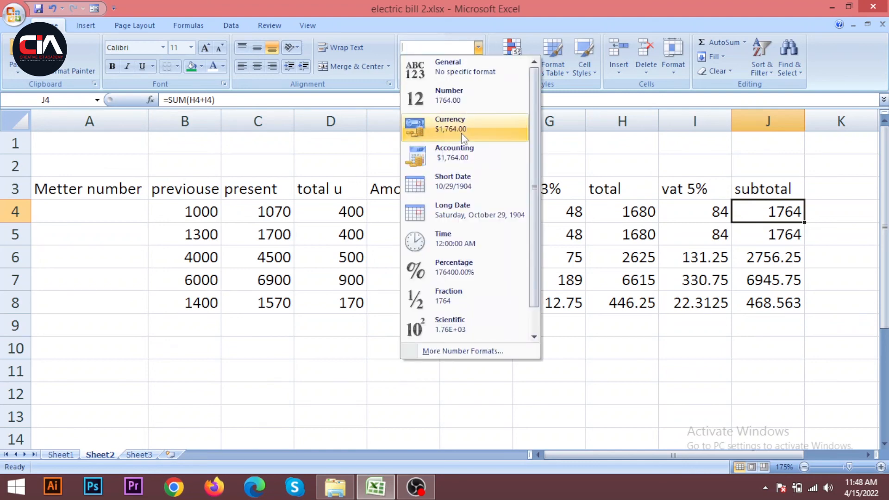
left_click(793, 217)
left_click(789, 228)
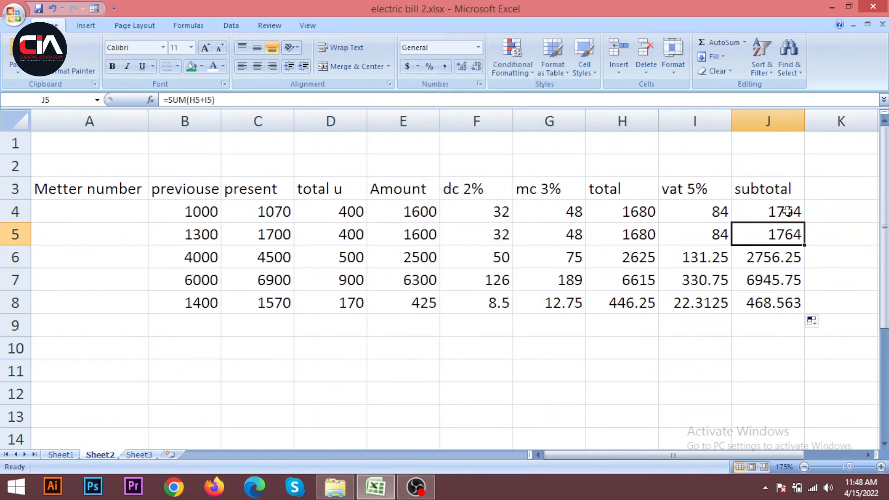
- Apply the Currency number format to the first subtotal in J4
left_click(786, 212)
left_click(477, 47)
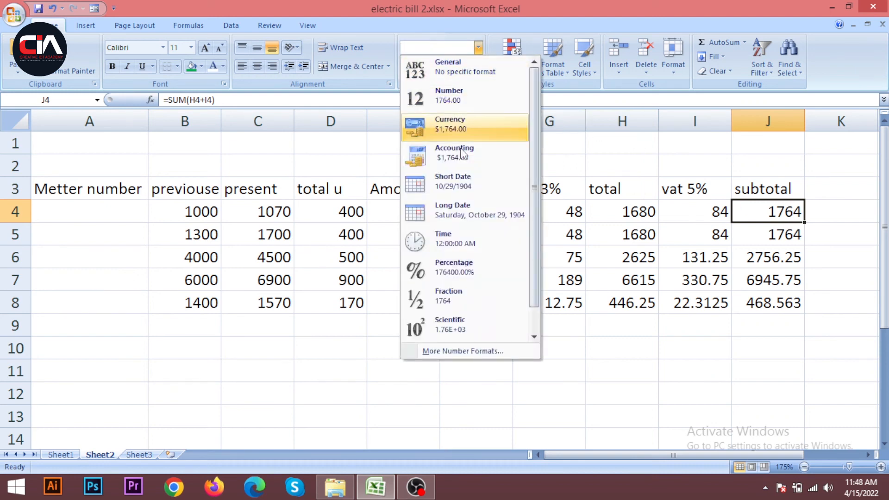
left_click(454, 125)
left_click(765, 255)
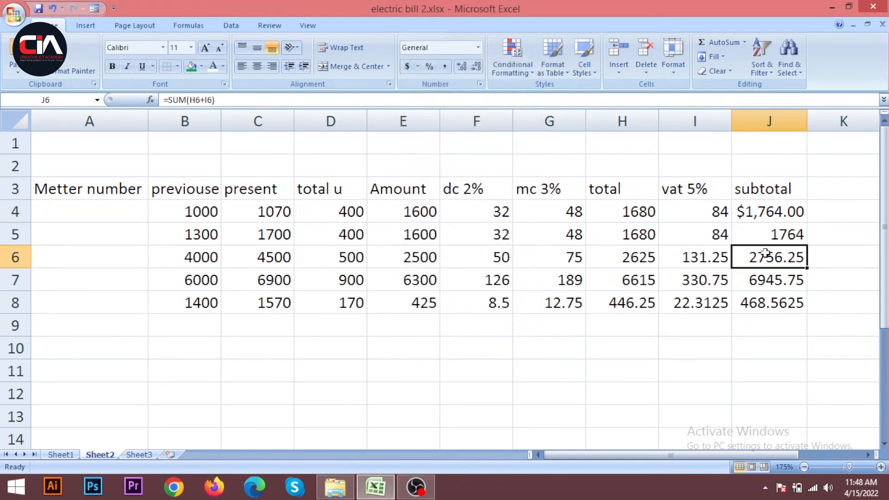
left_click(771, 214)
left_click(775, 229)
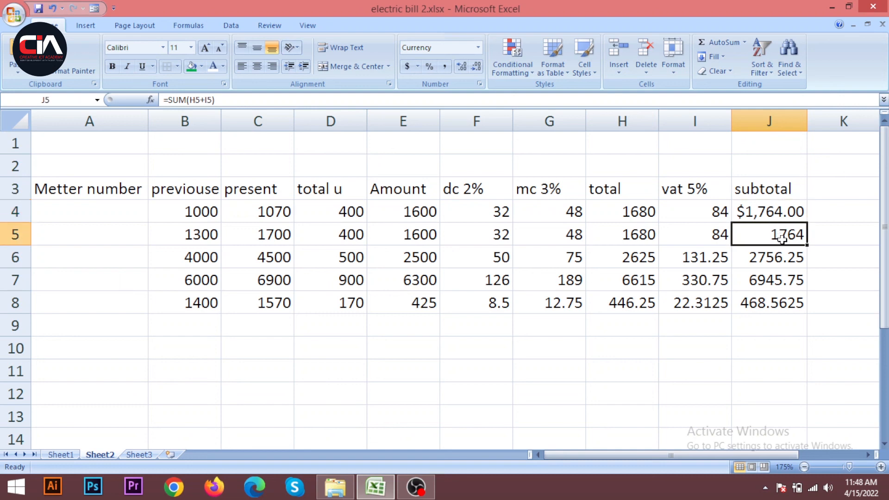
- Change the currency symbol of the subtotal in J4 to BDT through the Format Cells settings
left_click(779, 218)
right_click(779, 218)
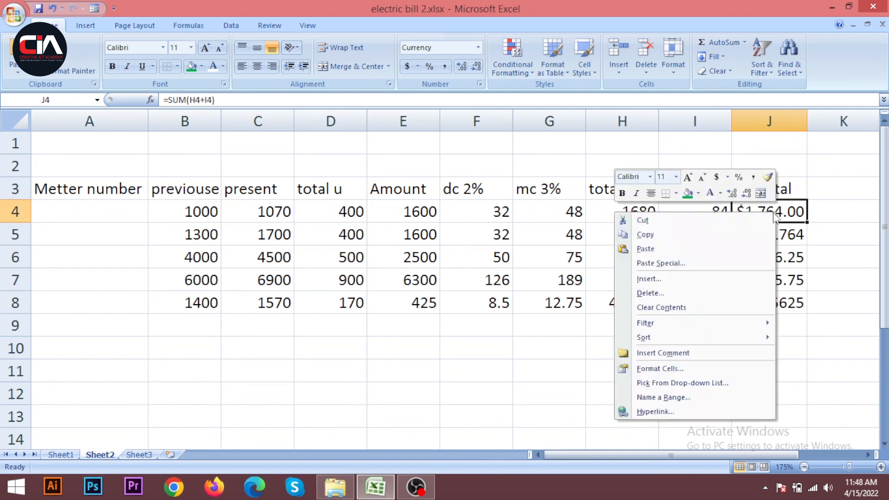
left_click(790, 216)
right_click(790, 215)
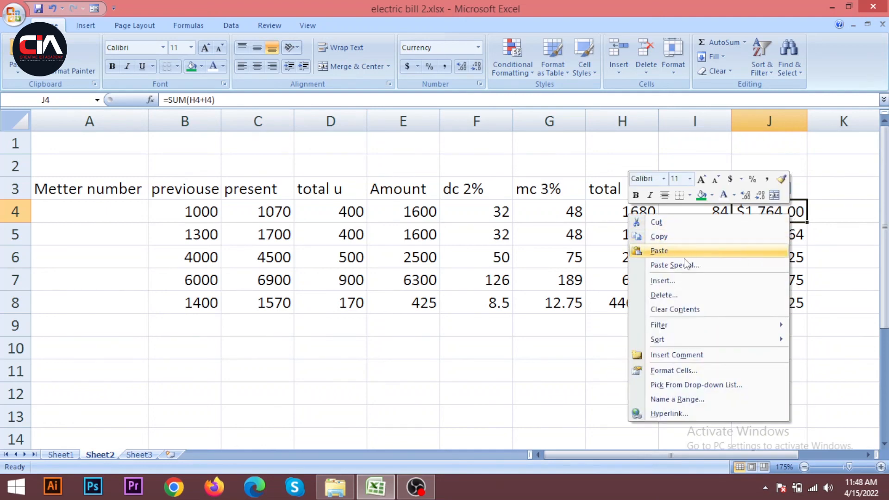
left_click(676, 370)
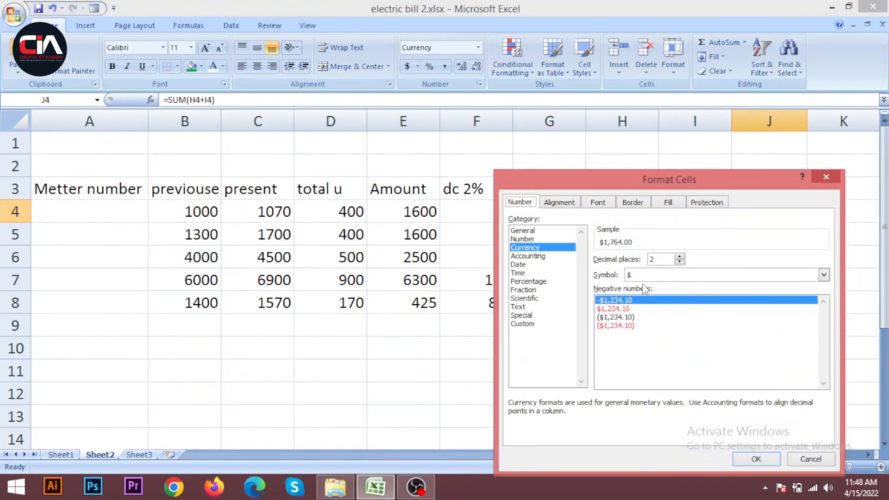
left_click(823, 275)
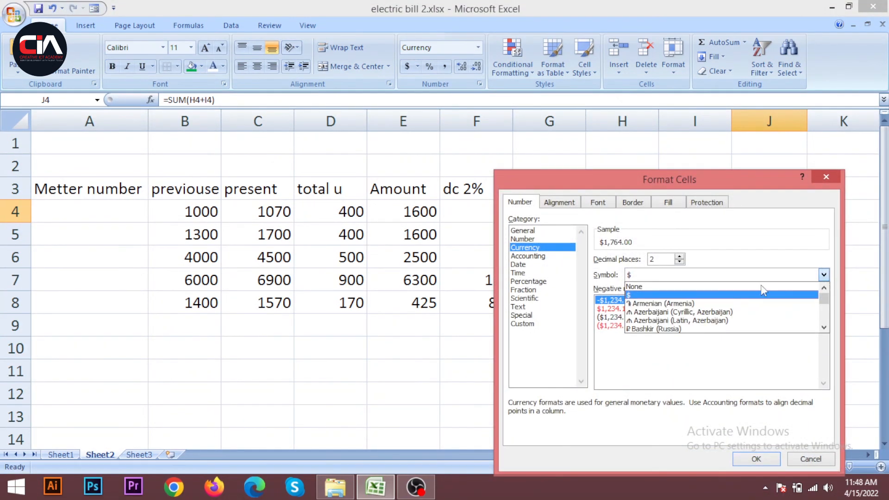
scroll(705, 324, "down", 7)
scroll(663, 334, "down", 10)
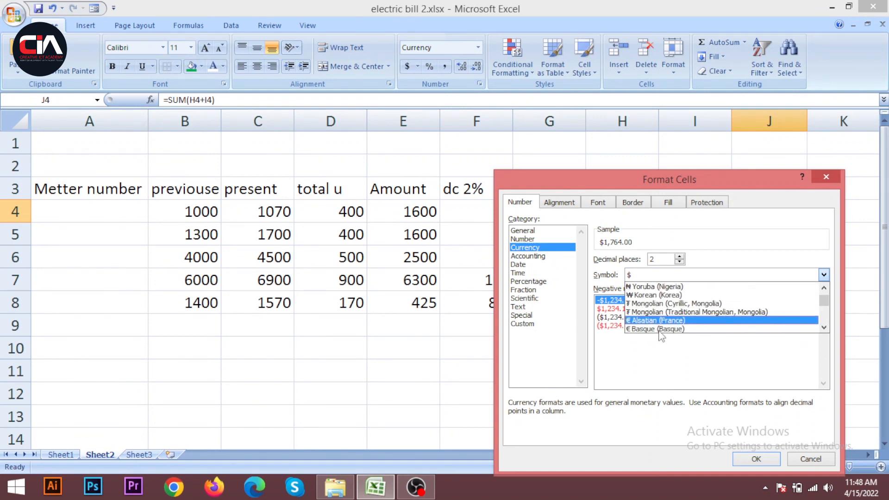
scroll(661, 337, "down", 7)
scroll(663, 321, "down", 4)
scroll(655, 321, "up", 3)
scroll(652, 323, "up", 6)
scroll(650, 325, "down", 3)
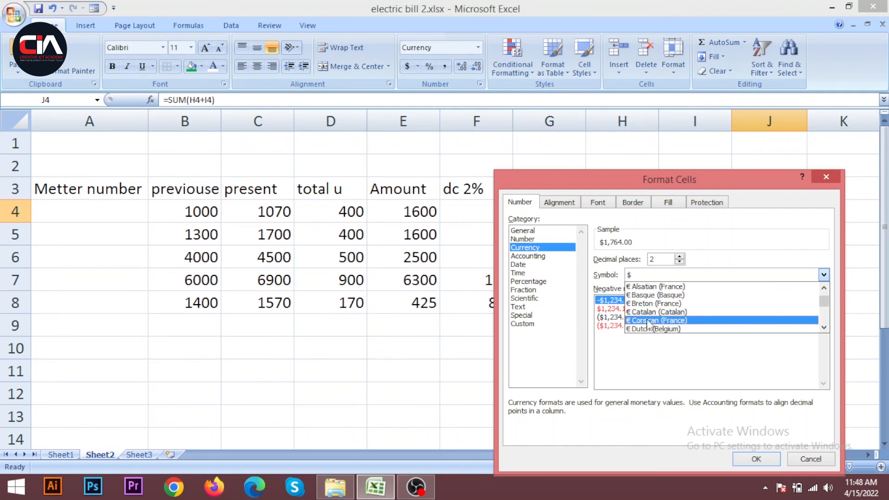
scroll(651, 324, "down", 10)
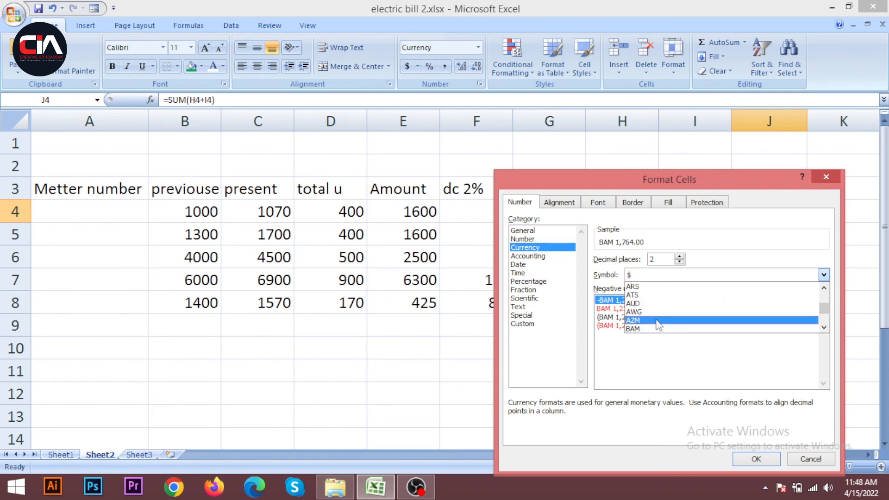
scroll(658, 328, "down", 1)
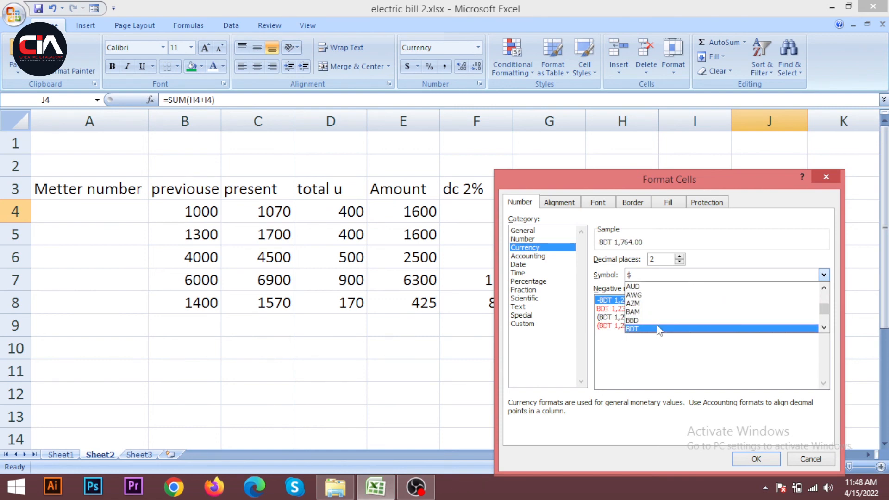
left_click(658, 329)
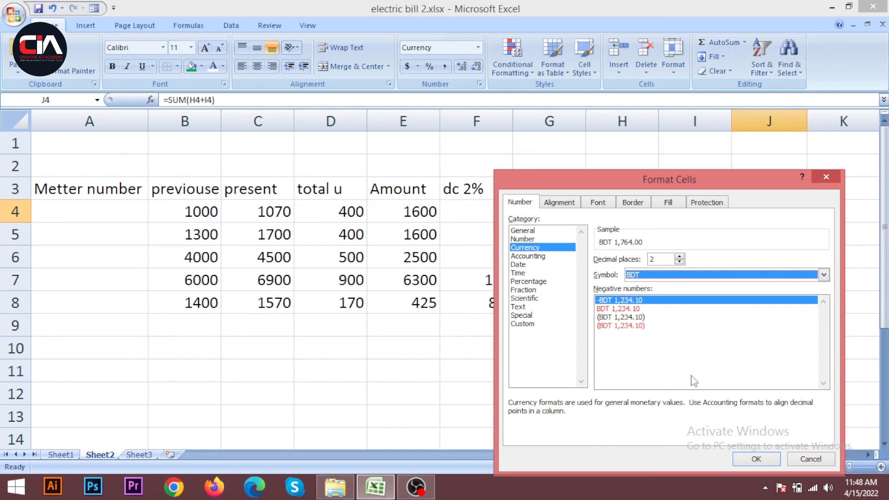
left_click(753, 460)
left_click(794, 233)
- Copy J4 with its BDT currency format down the subtotal column through row 8
left_click(815, 217)
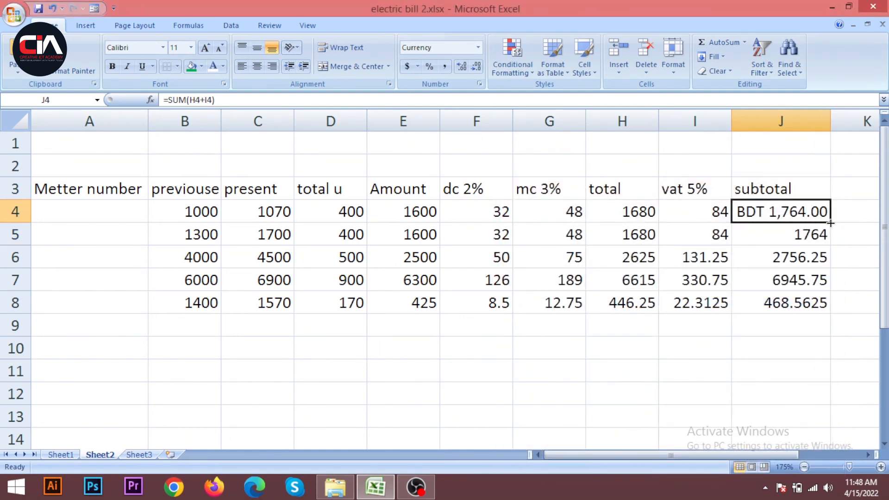
left_click_drag(831, 223, 829, 311)
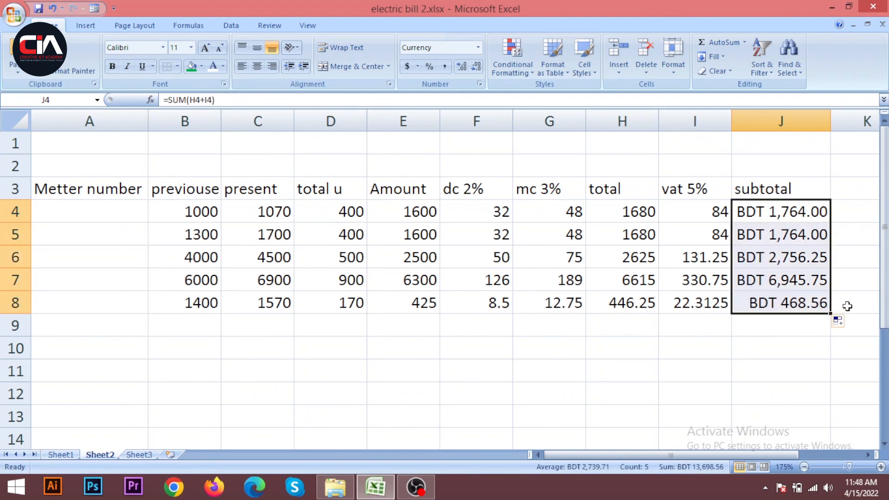
left_click(848, 306)
left_click(788, 219)
left_click(787, 304)
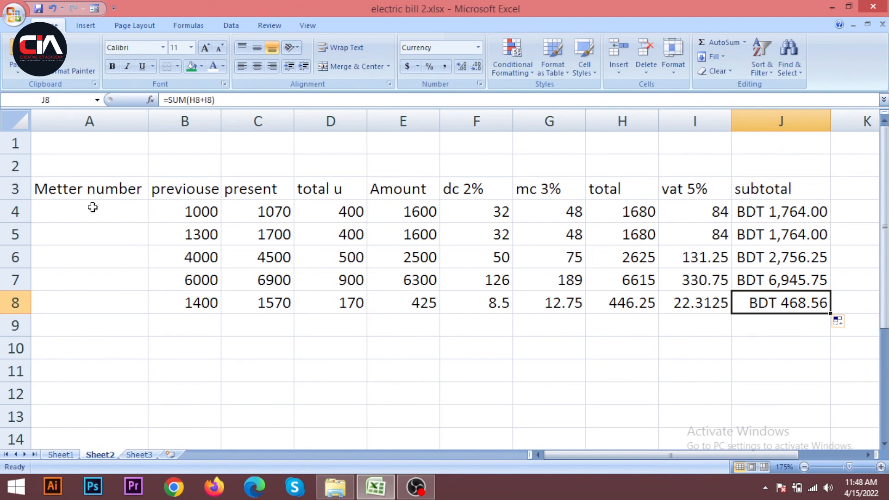
- Enter the meter numbers 1200899, 4678999 and 488888 in cells A4 to A6
left_click_drag(93, 207, 104, 304)
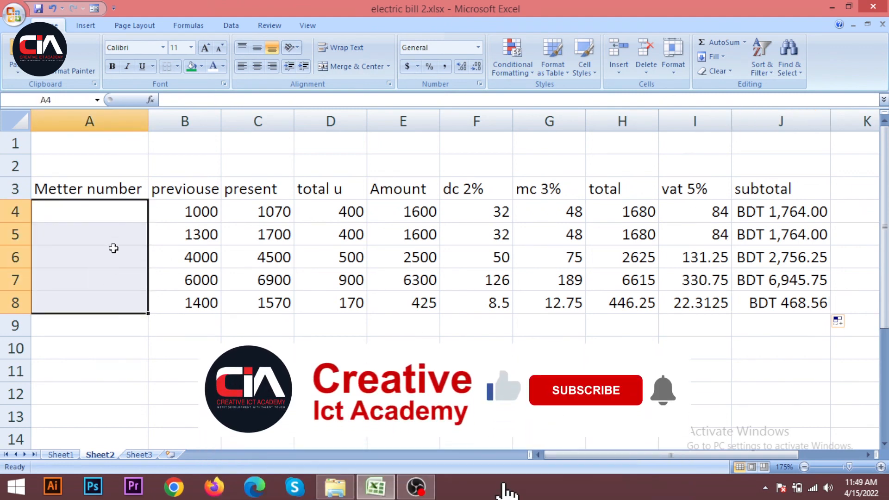
left_click(115, 228)
left_click(114, 207)
type("1200899")
left_click(118, 233)
type("4")
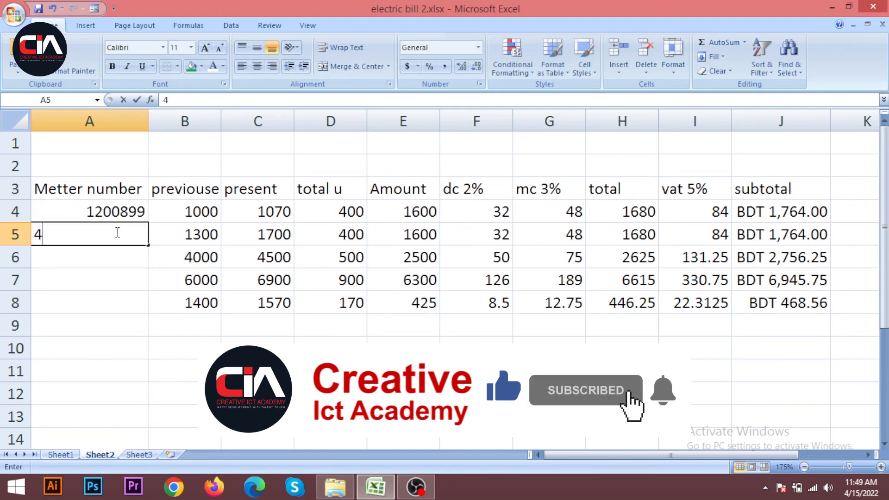
type("678999")
left_click(121, 252)
type("488888")
- Enter the meter numbers 455566 and 68555555 in cells A7 and A8
left_click(119, 285)
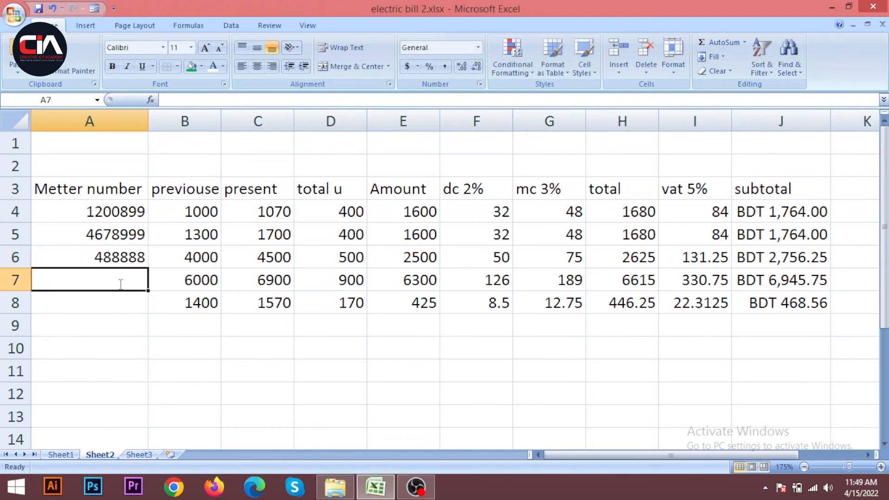
type("455566")
left_click(115, 301)
type("6")
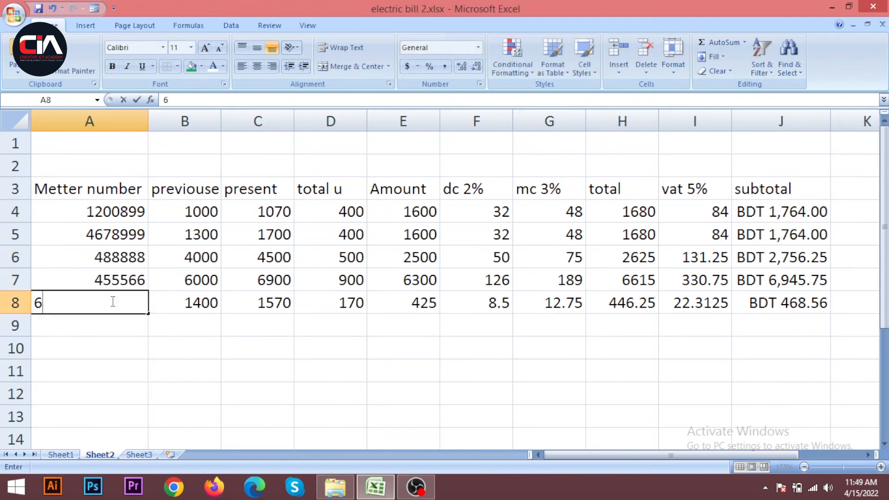
type("8555555")
left_click(199, 331)
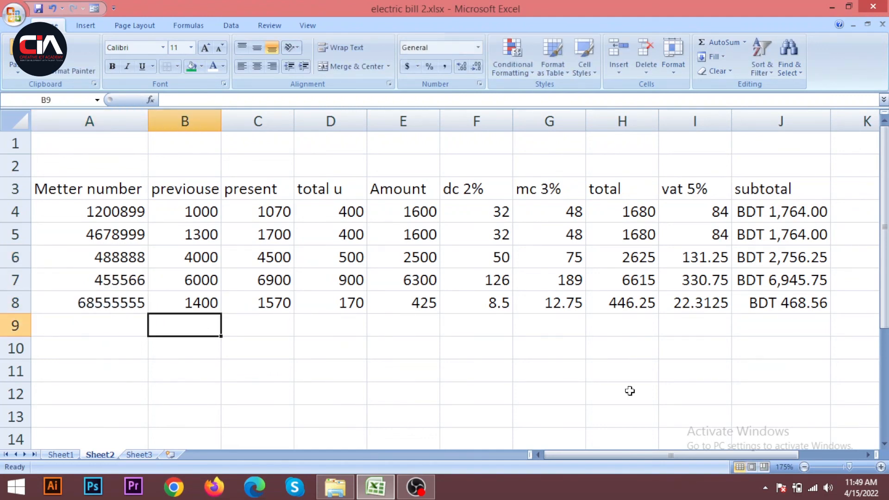